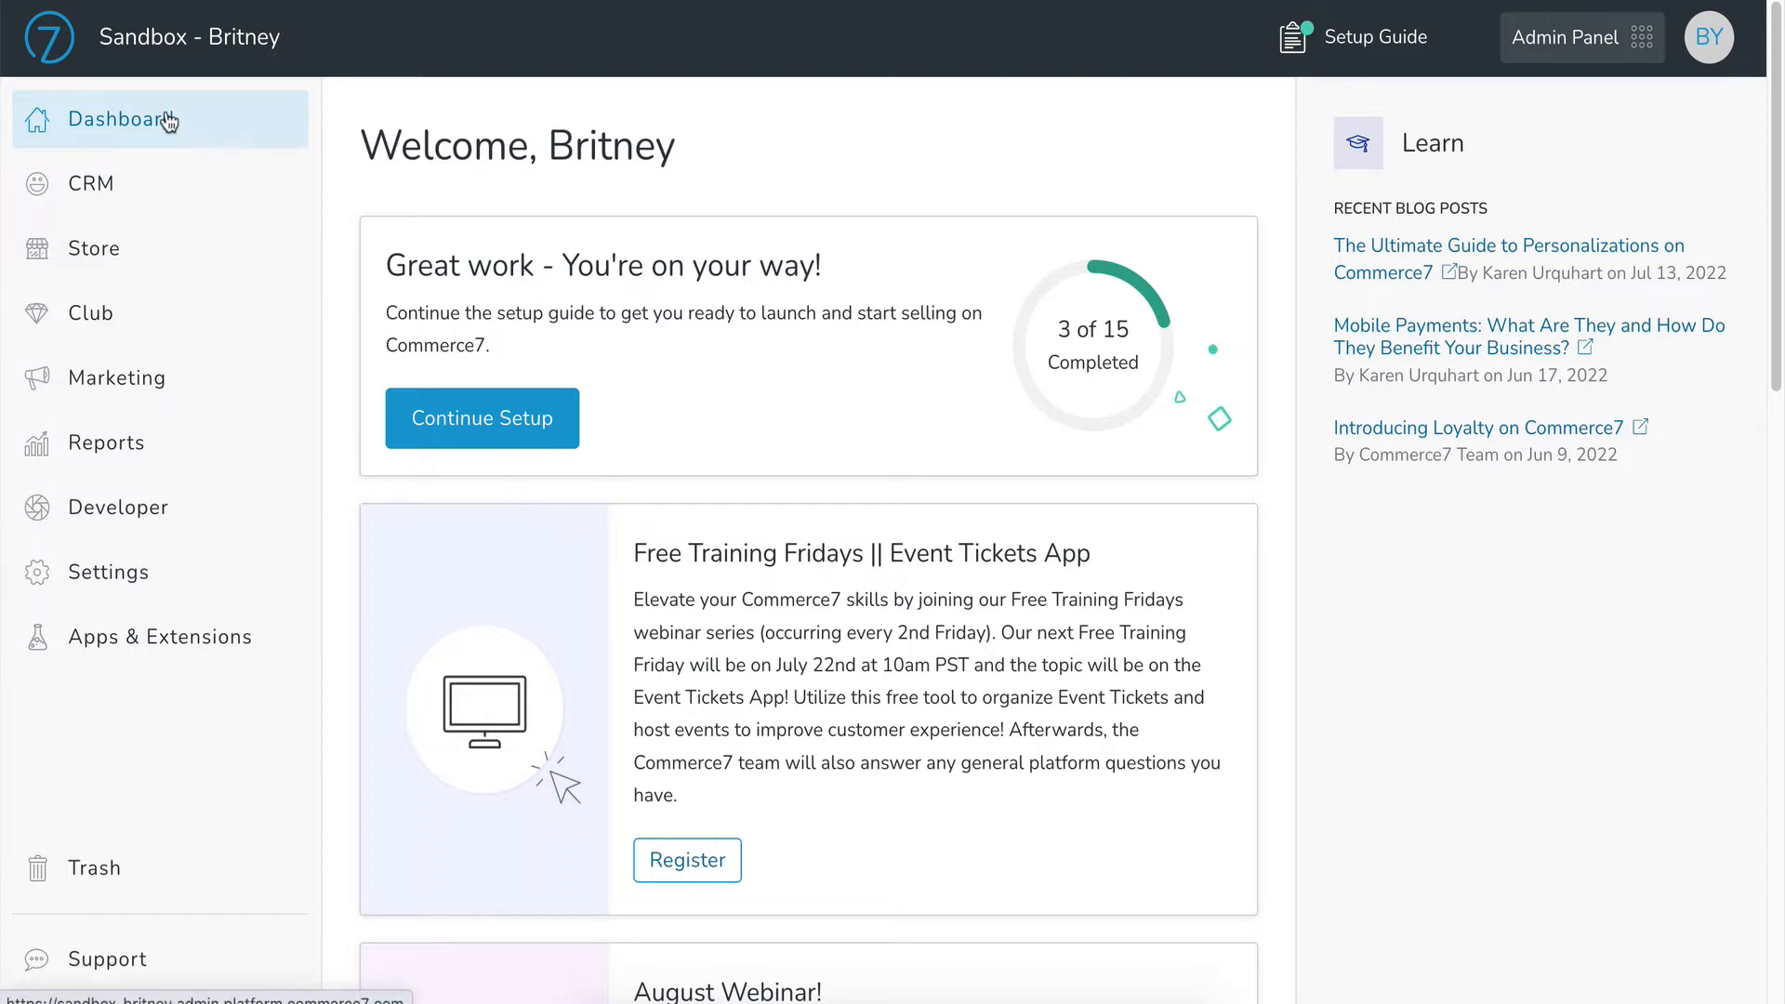
Step: Start adding a new Wine product from the store's product list
{"action": "left_click", "coordinate": [125, 254]}
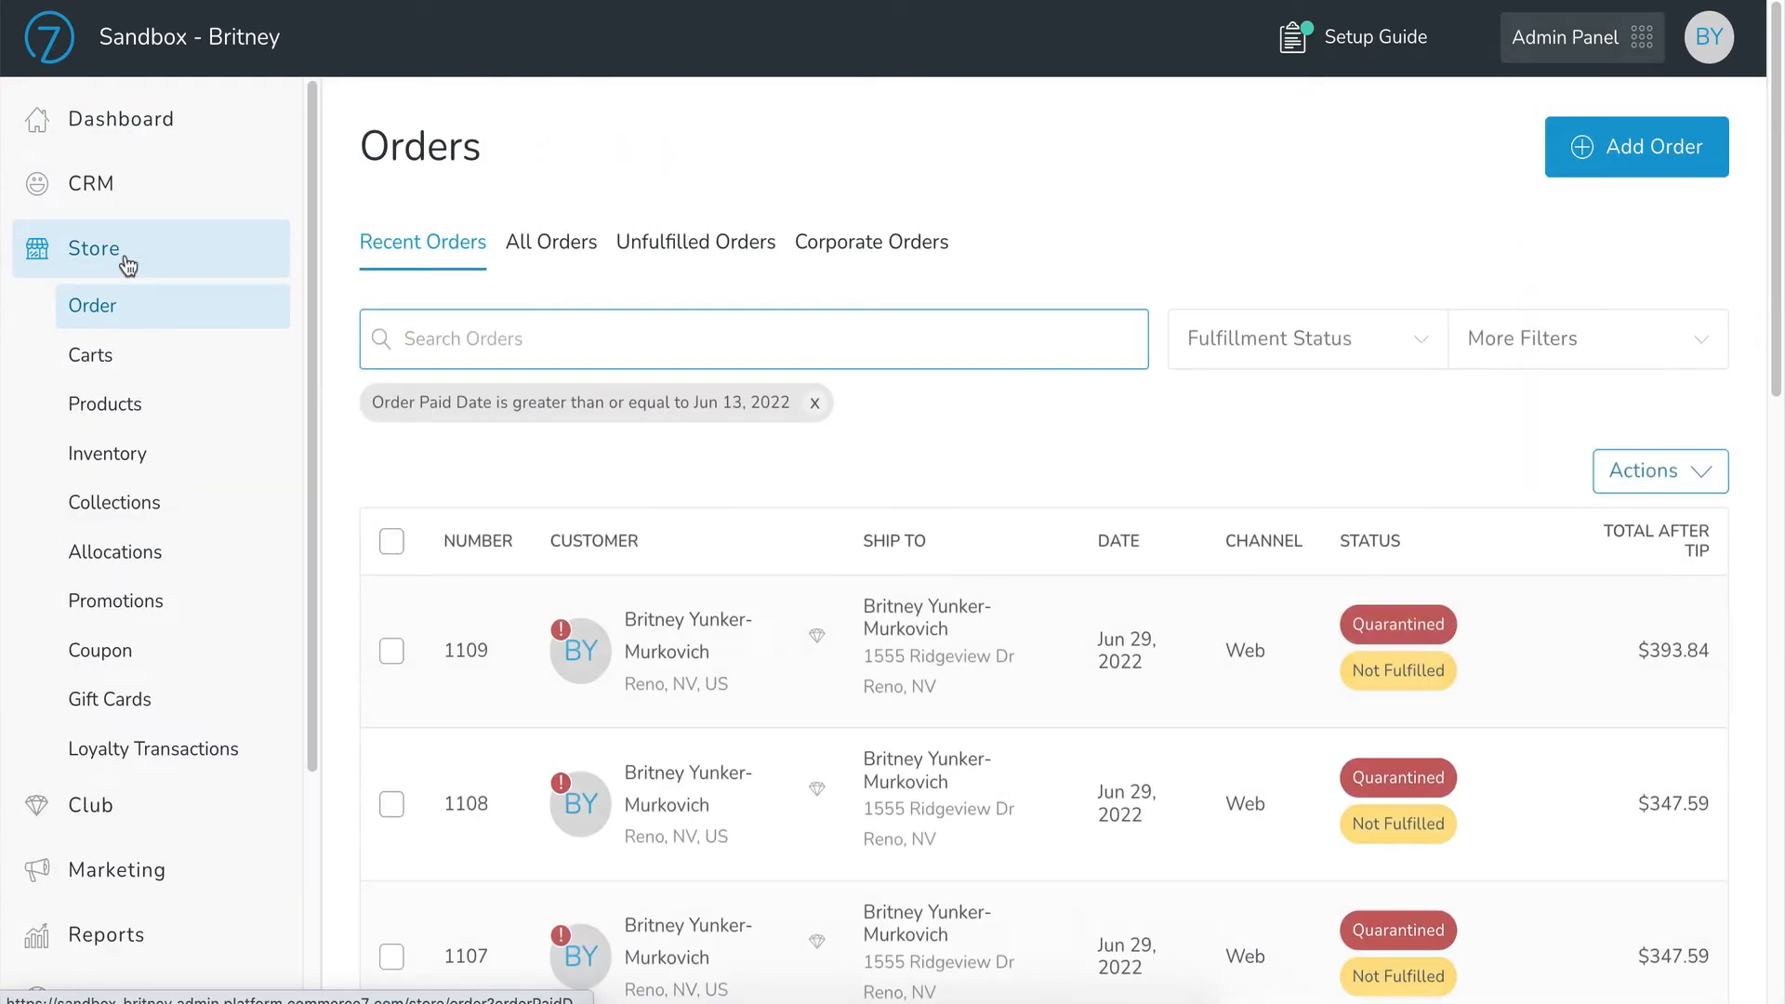
{"action": "left_click", "coordinate": [128, 402]}
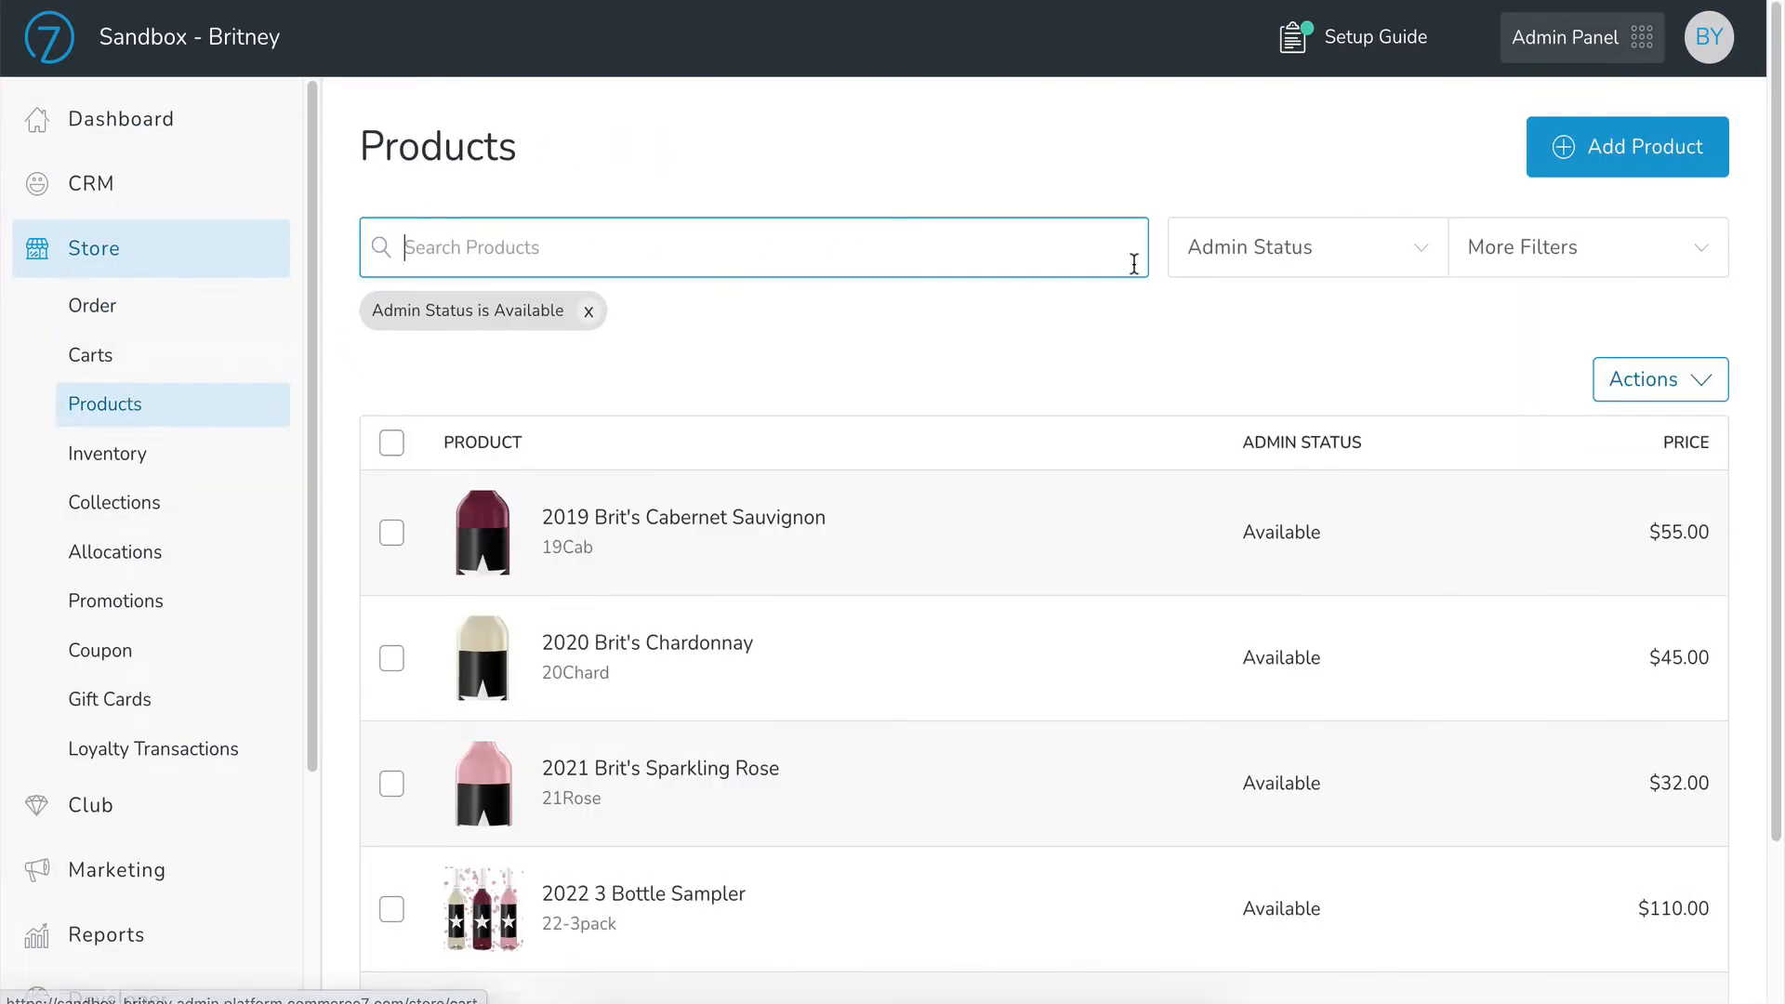
{"action": "left_click", "coordinate": [1596, 149]}
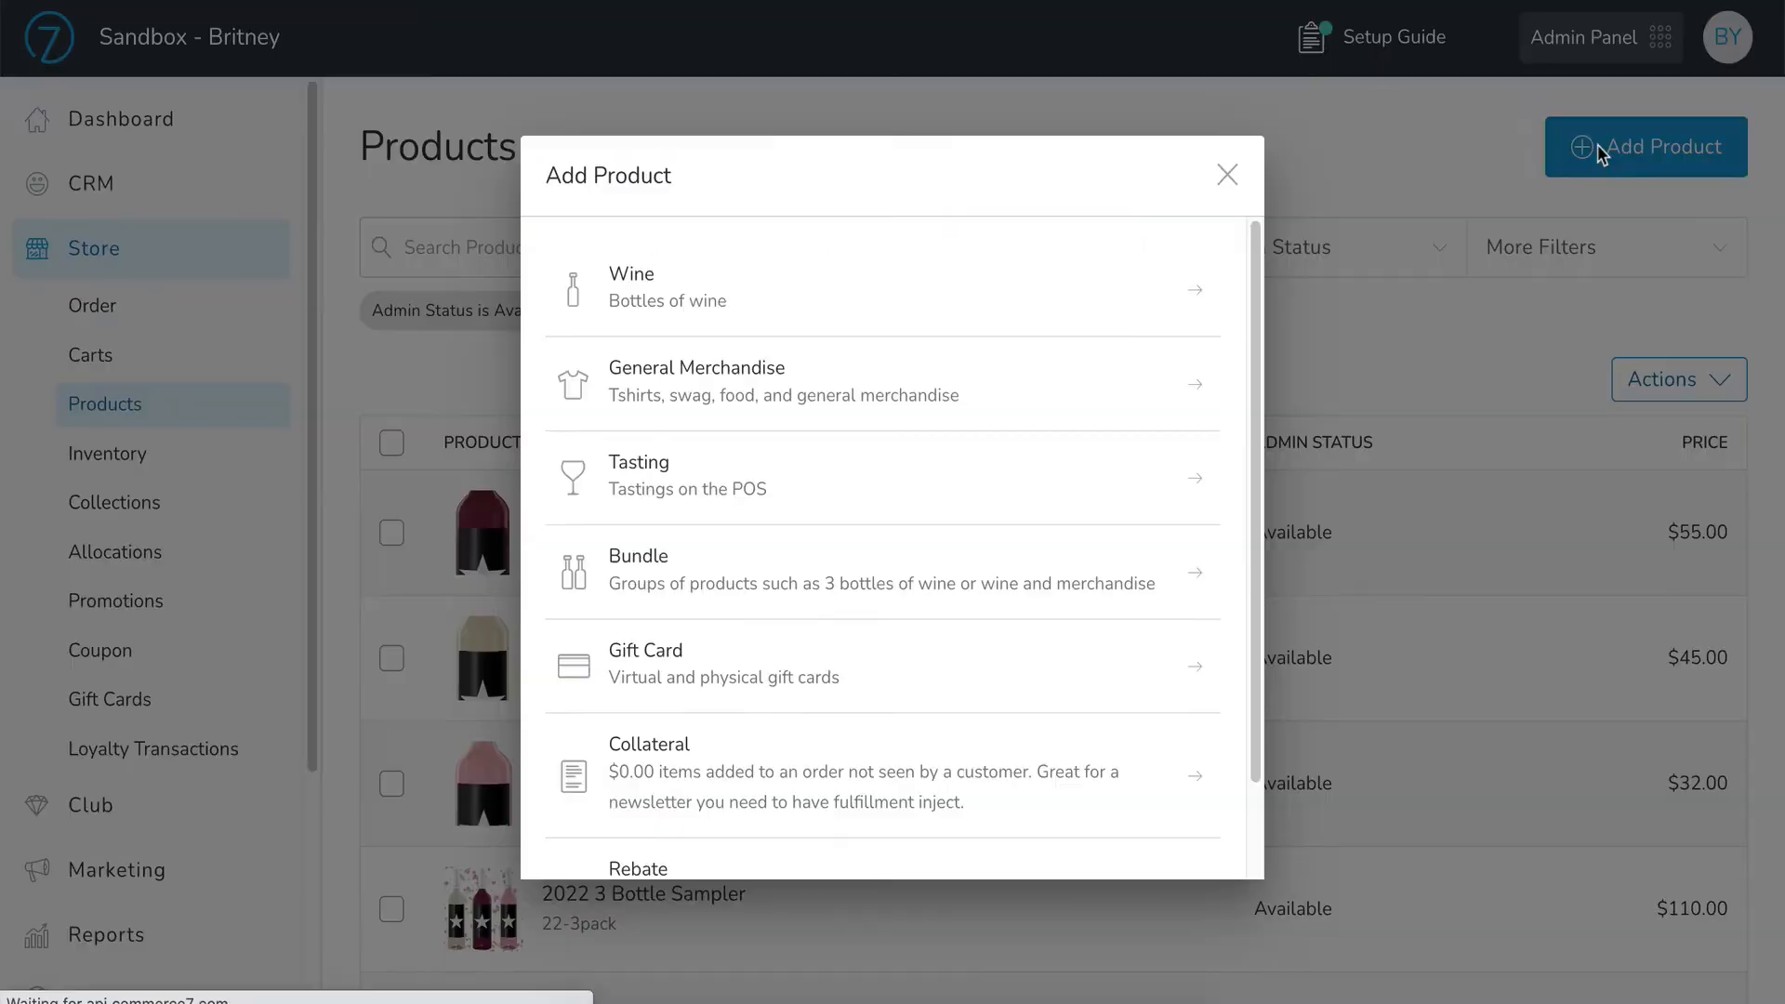
{"action": "left_click", "coordinate": [978, 294]}
Step: Turn on Track Inventory for the new wine and set its inventory policy to Don't Sell
{"action": "scroll", "coordinate": [703, 426], "scroll_direction": "down", "scroll_amount": 10}
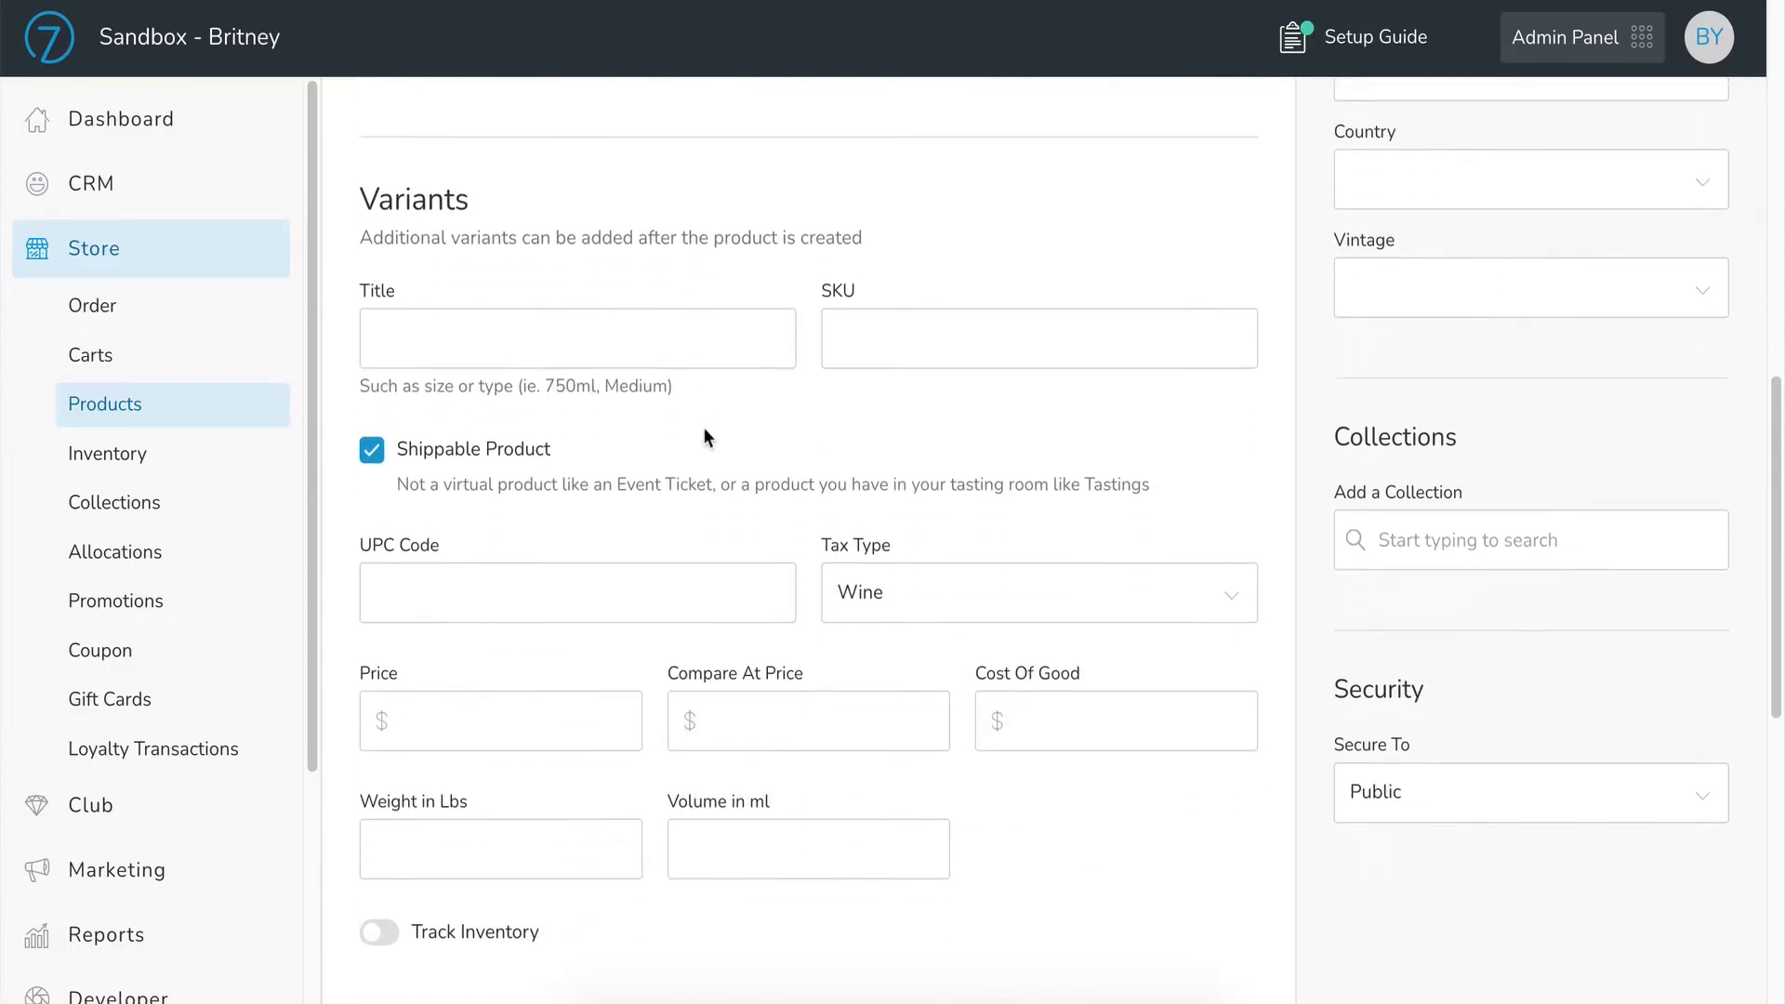
{"action": "scroll", "coordinate": [702, 427], "scroll_direction": "down", "scroll_amount": 3}
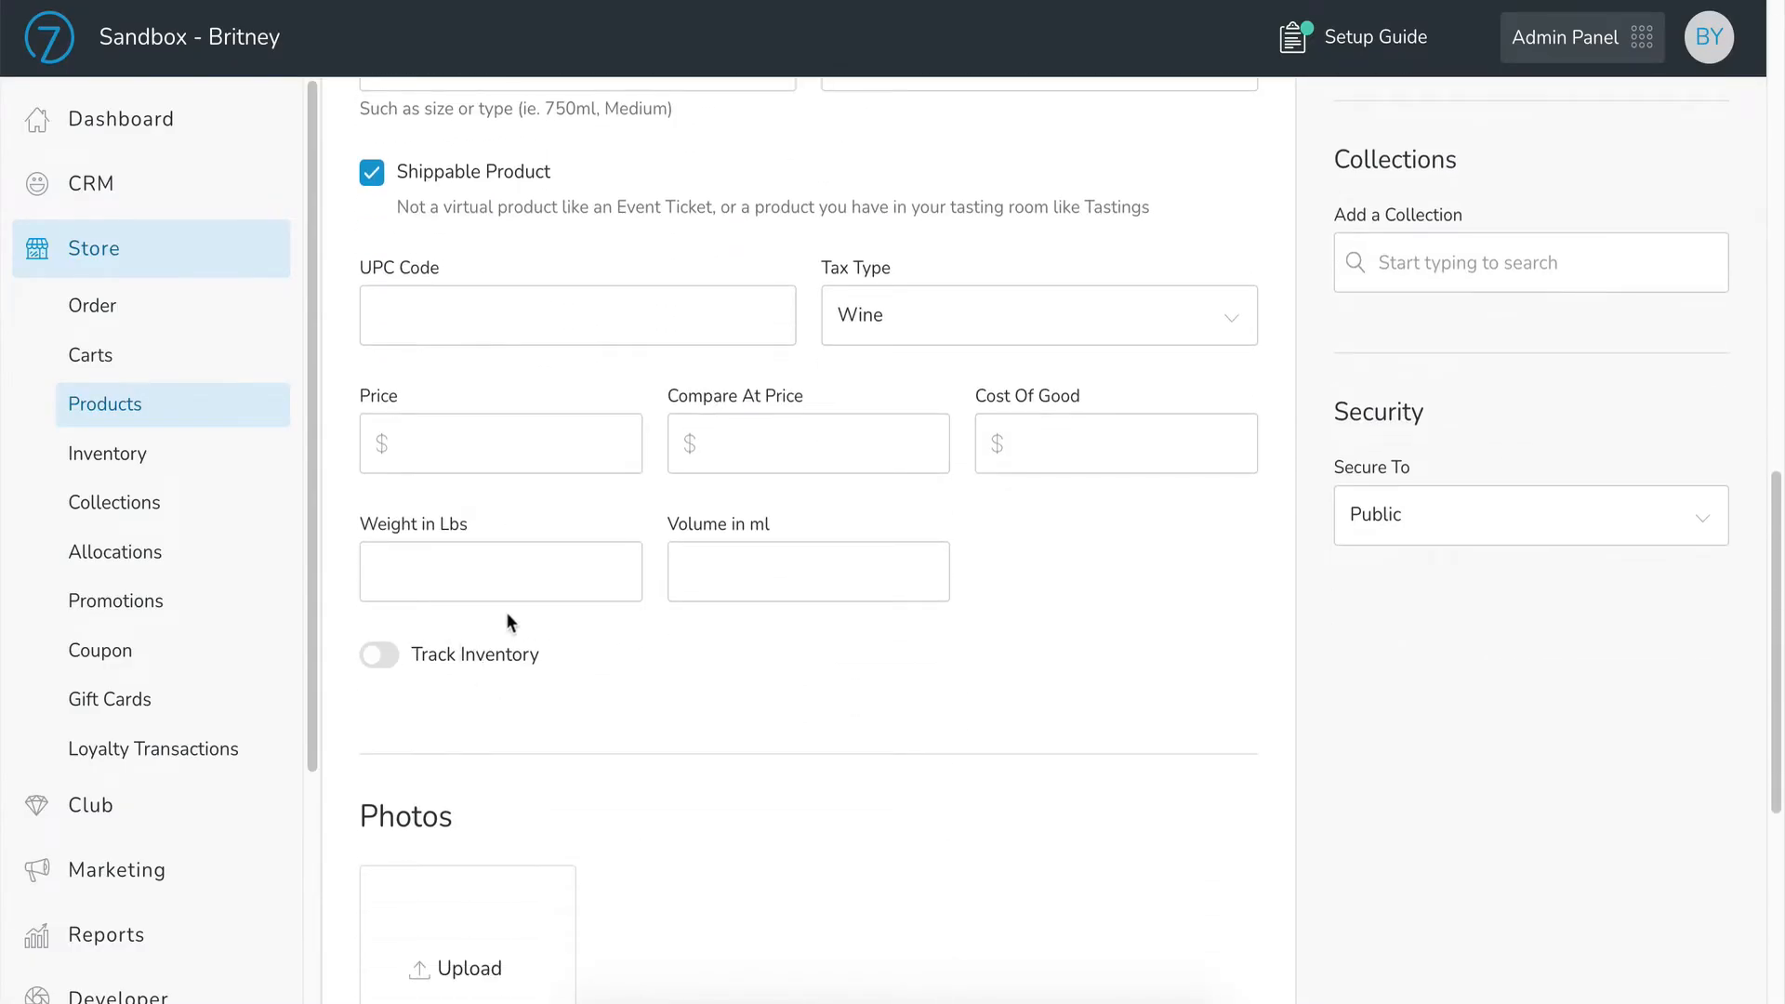
{"action": "left_click", "coordinate": [375, 656]}
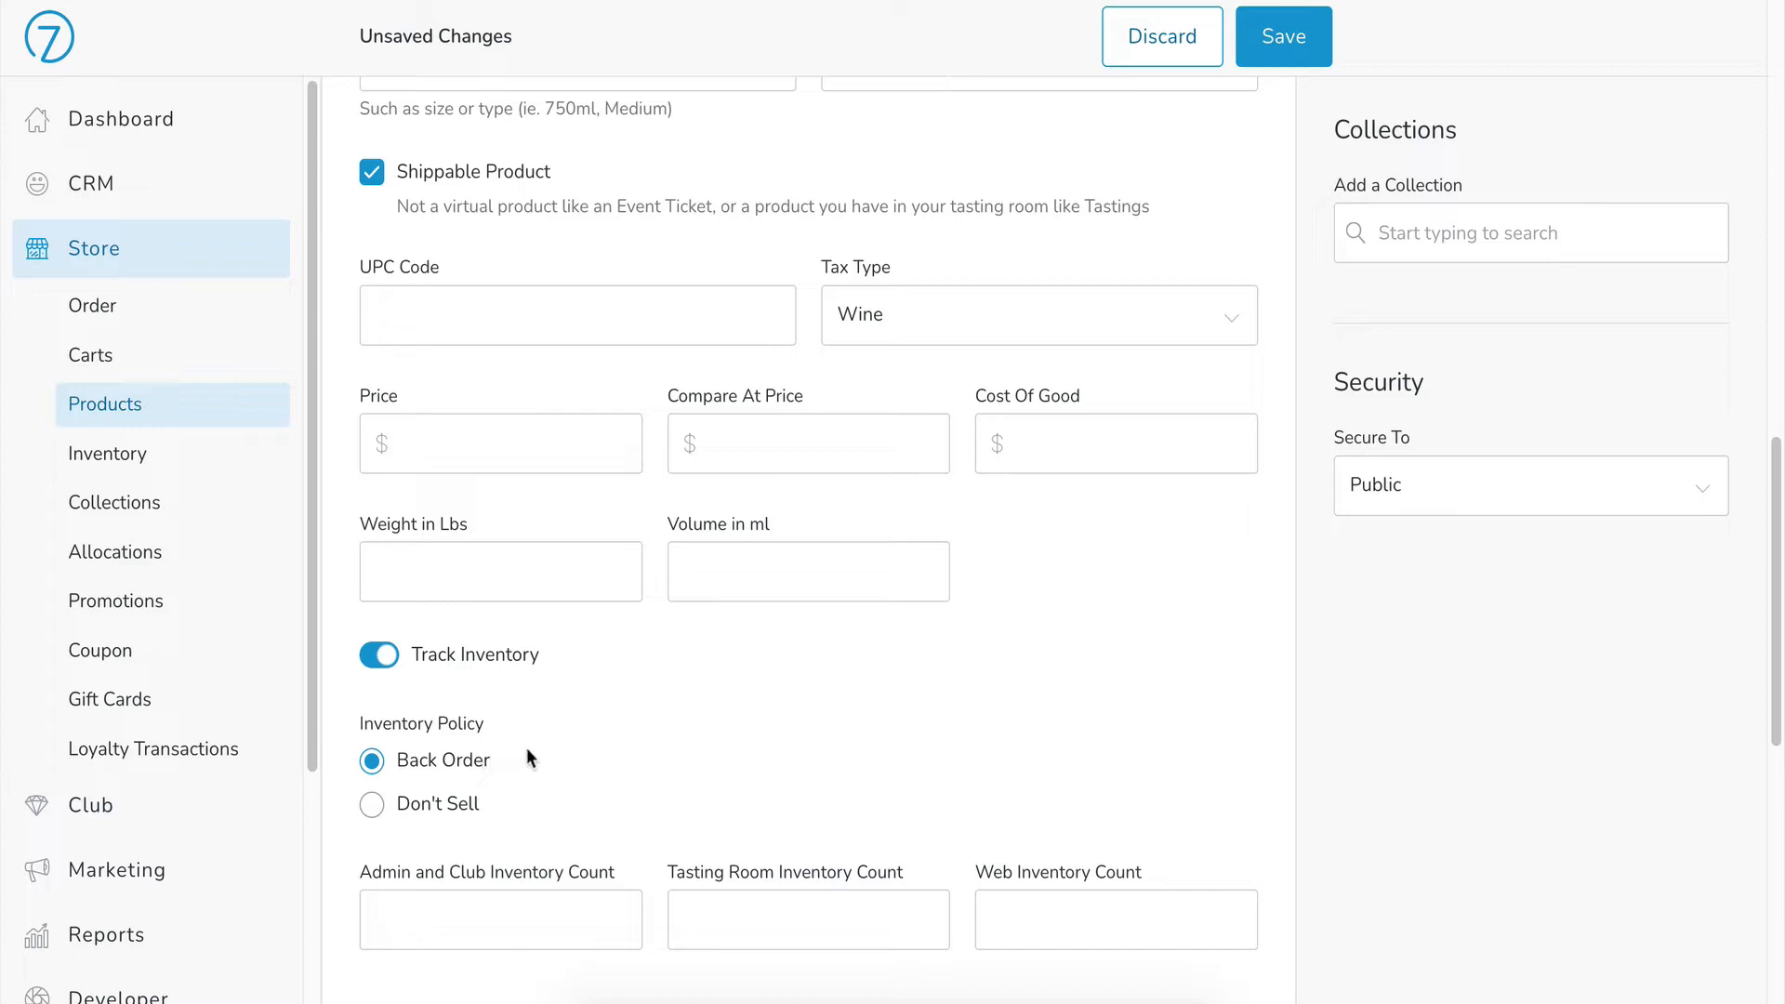
{"action": "left_click", "coordinate": [373, 805]}
{"action": "scroll", "coordinate": [665, 706], "scroll_direction": "down", "scroll_amount": 1}
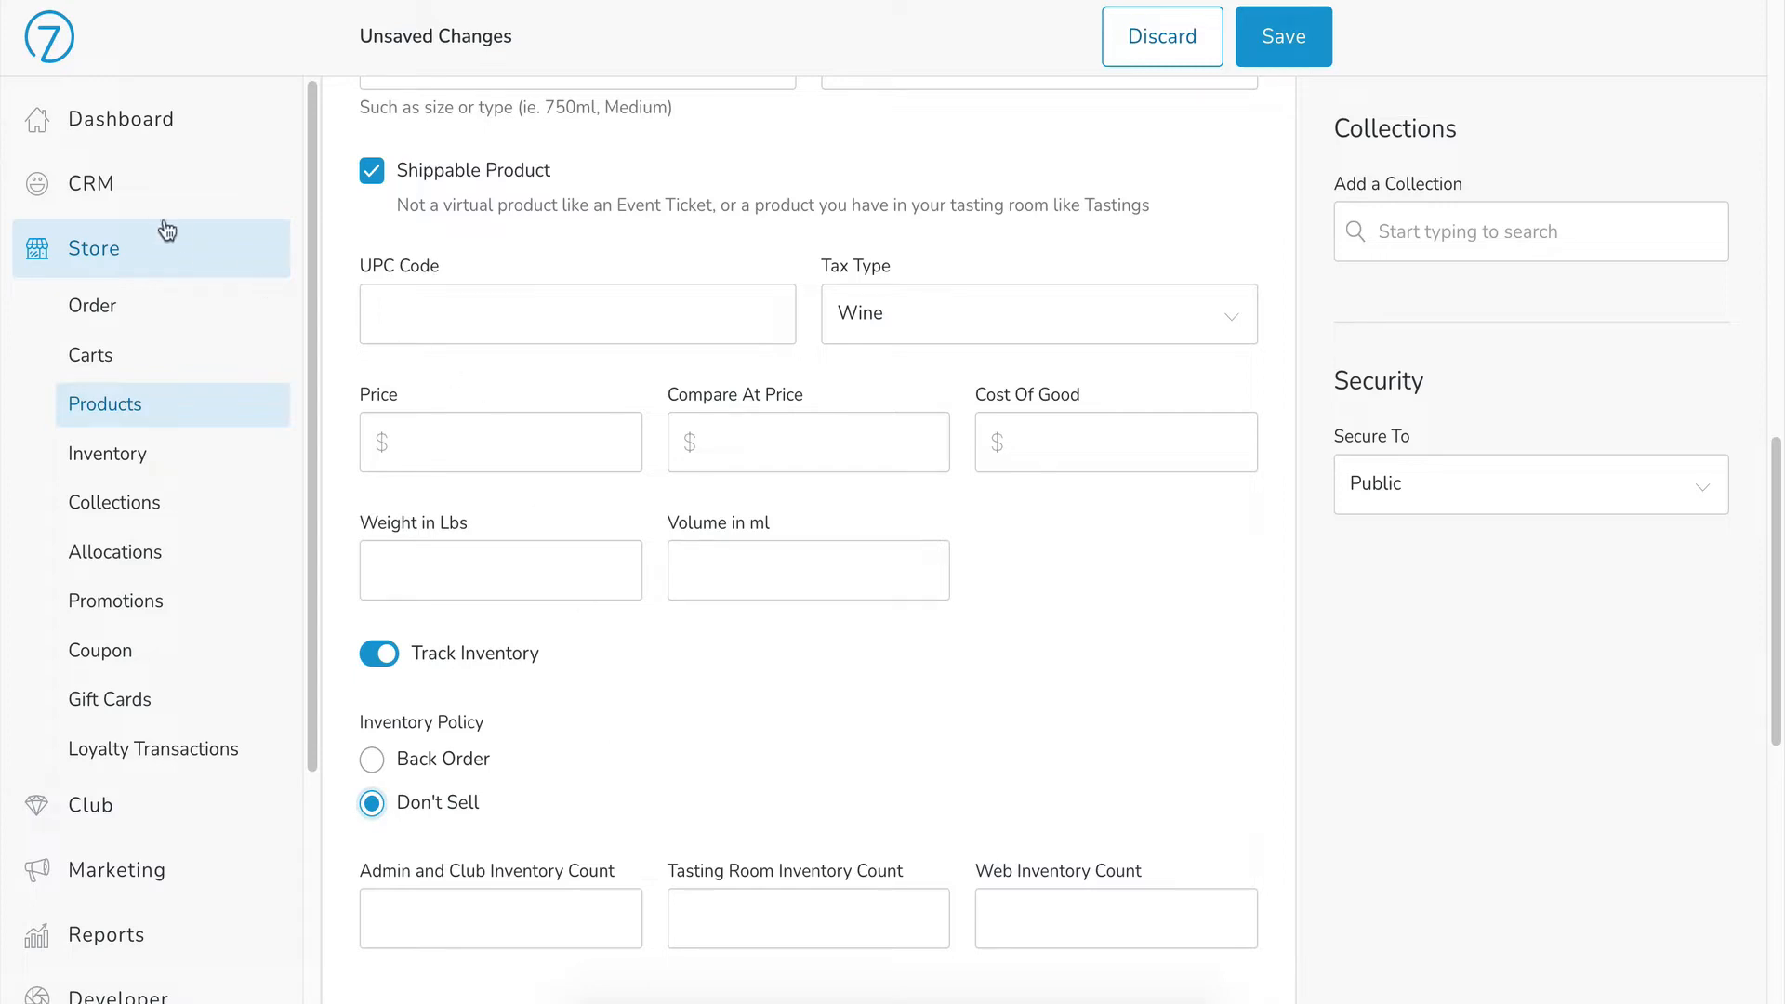
Step: Open the Inventory list and review each product's policy per location
{"action": "left_click", "coordinate": [135, 456]}
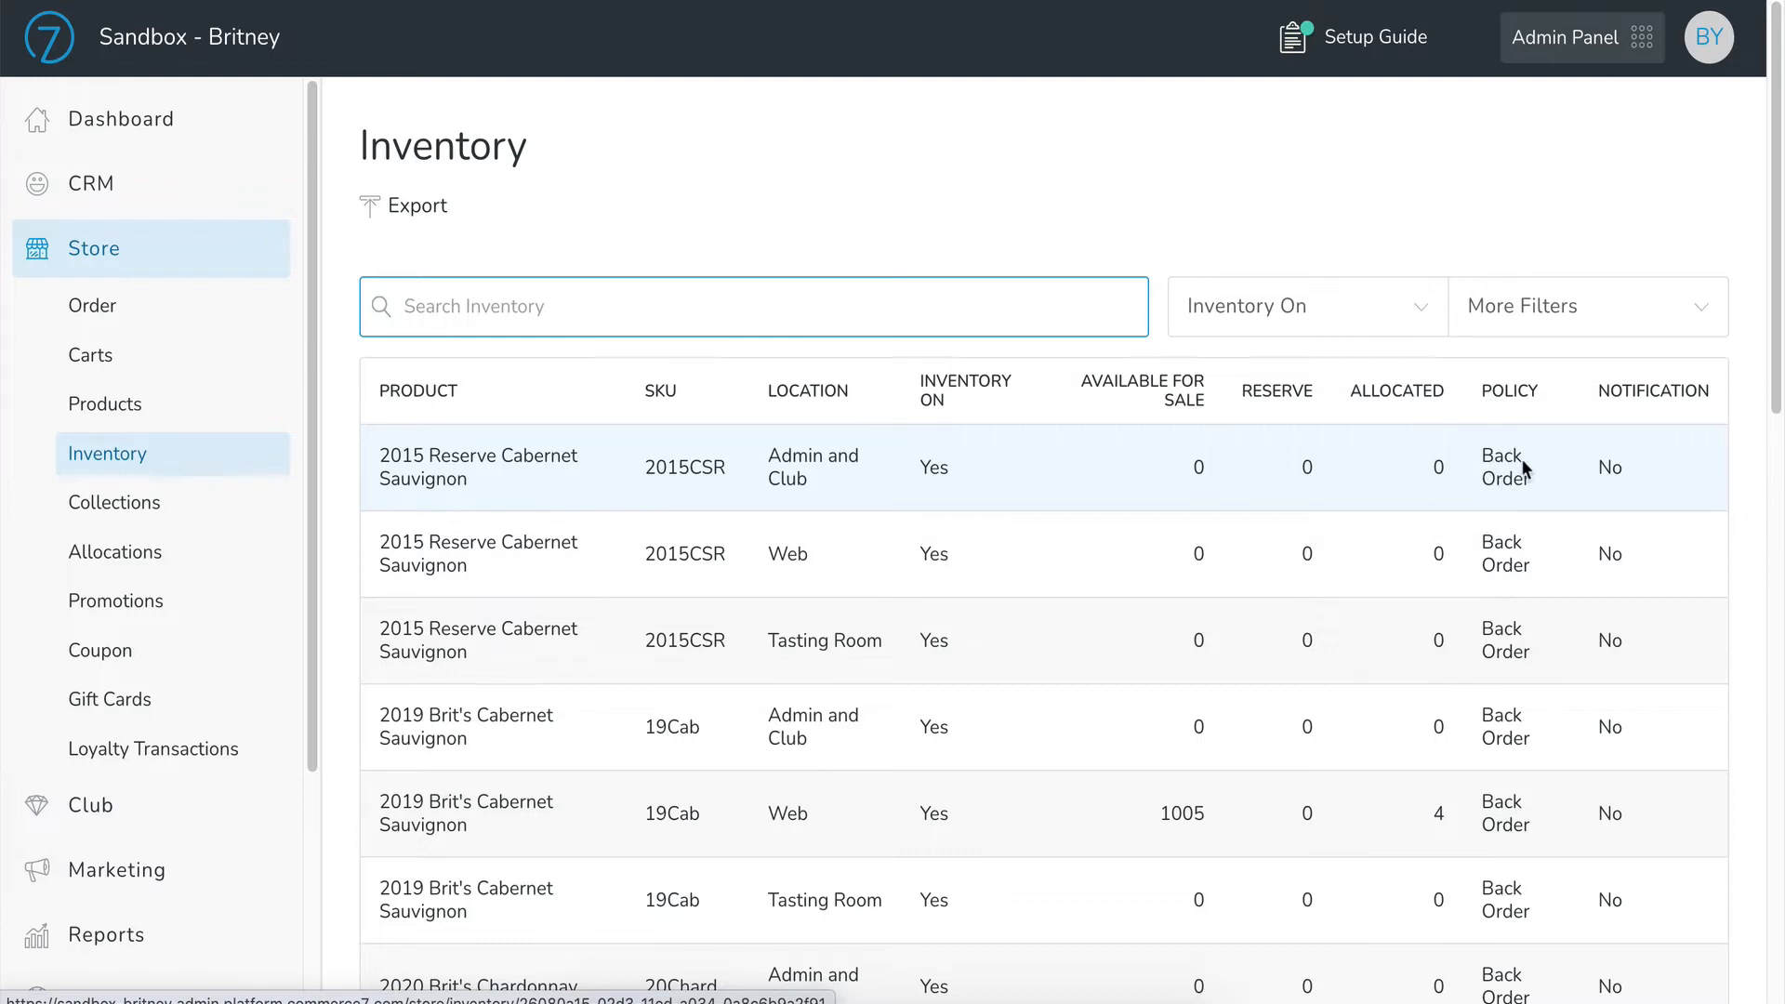
{"action": "scroll", "coordinate": [1522, 462], "scroll_direction": "down", "scroll_amount": 4}
{"action": "scroll", "coordinate": [1524, 465], "scroll_direction": "down", "scroll_amount": 2}
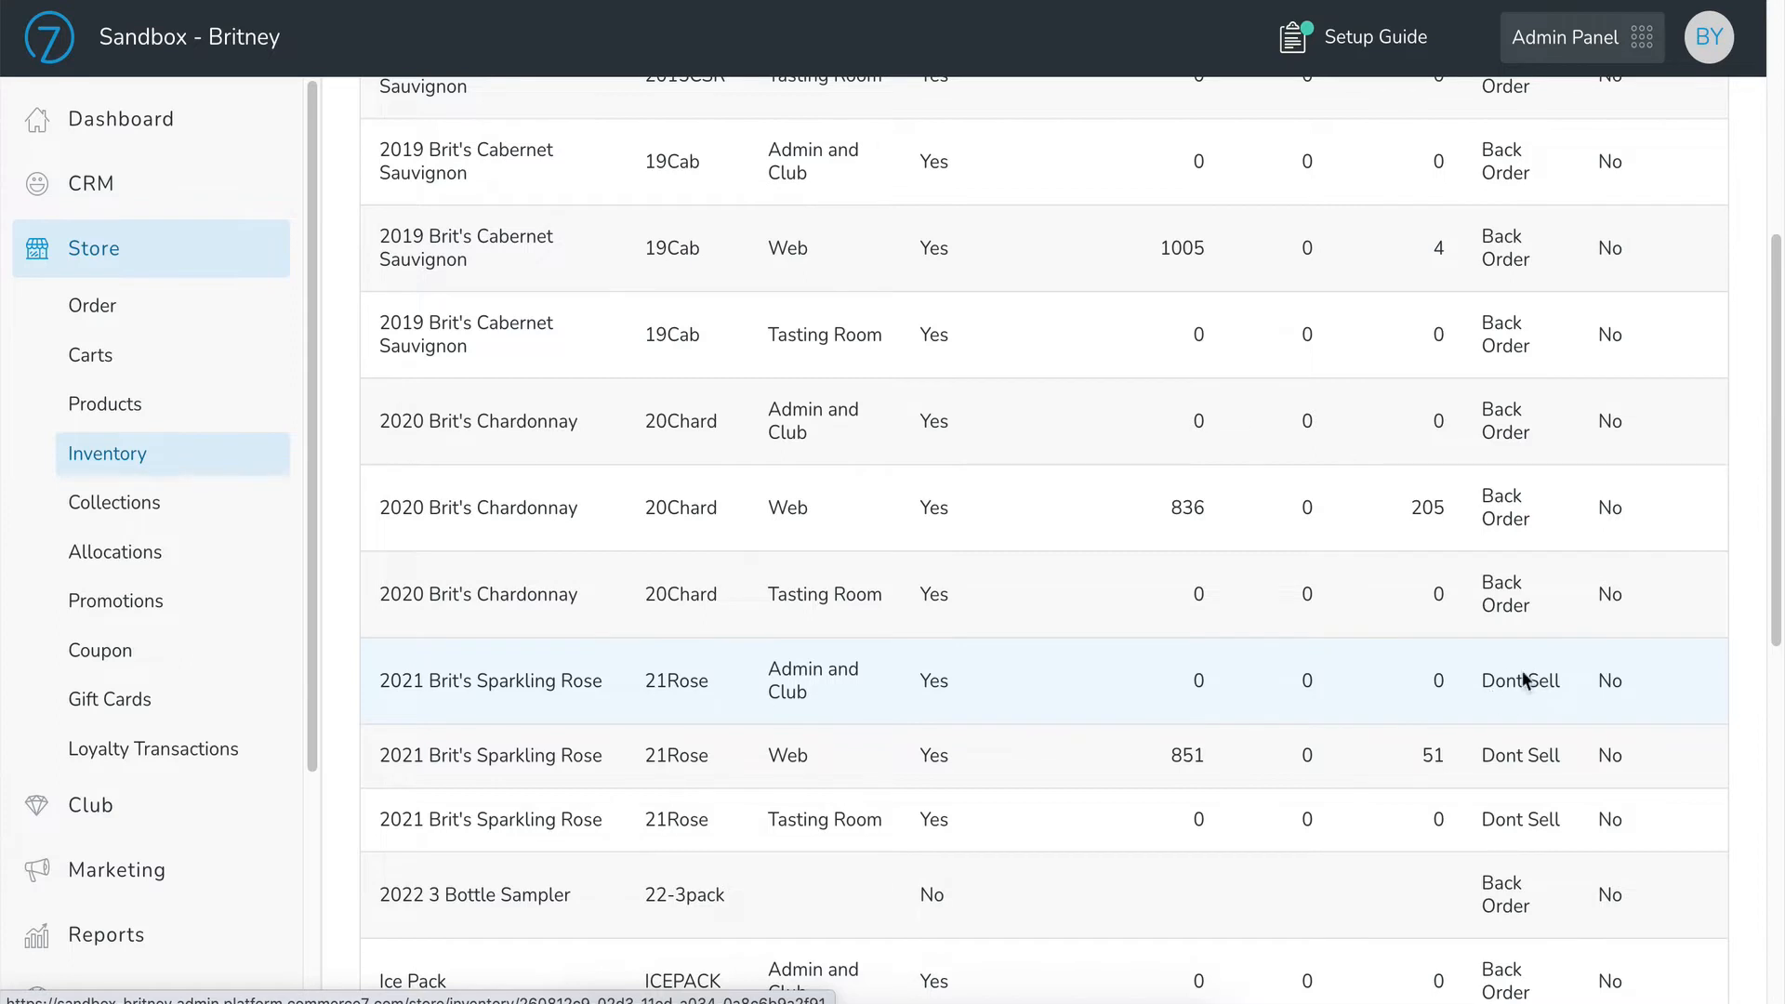
{"action": "scroll", "coordinate": [1508, 615], "scroll_direction": "up", "scroll_amount": 6}
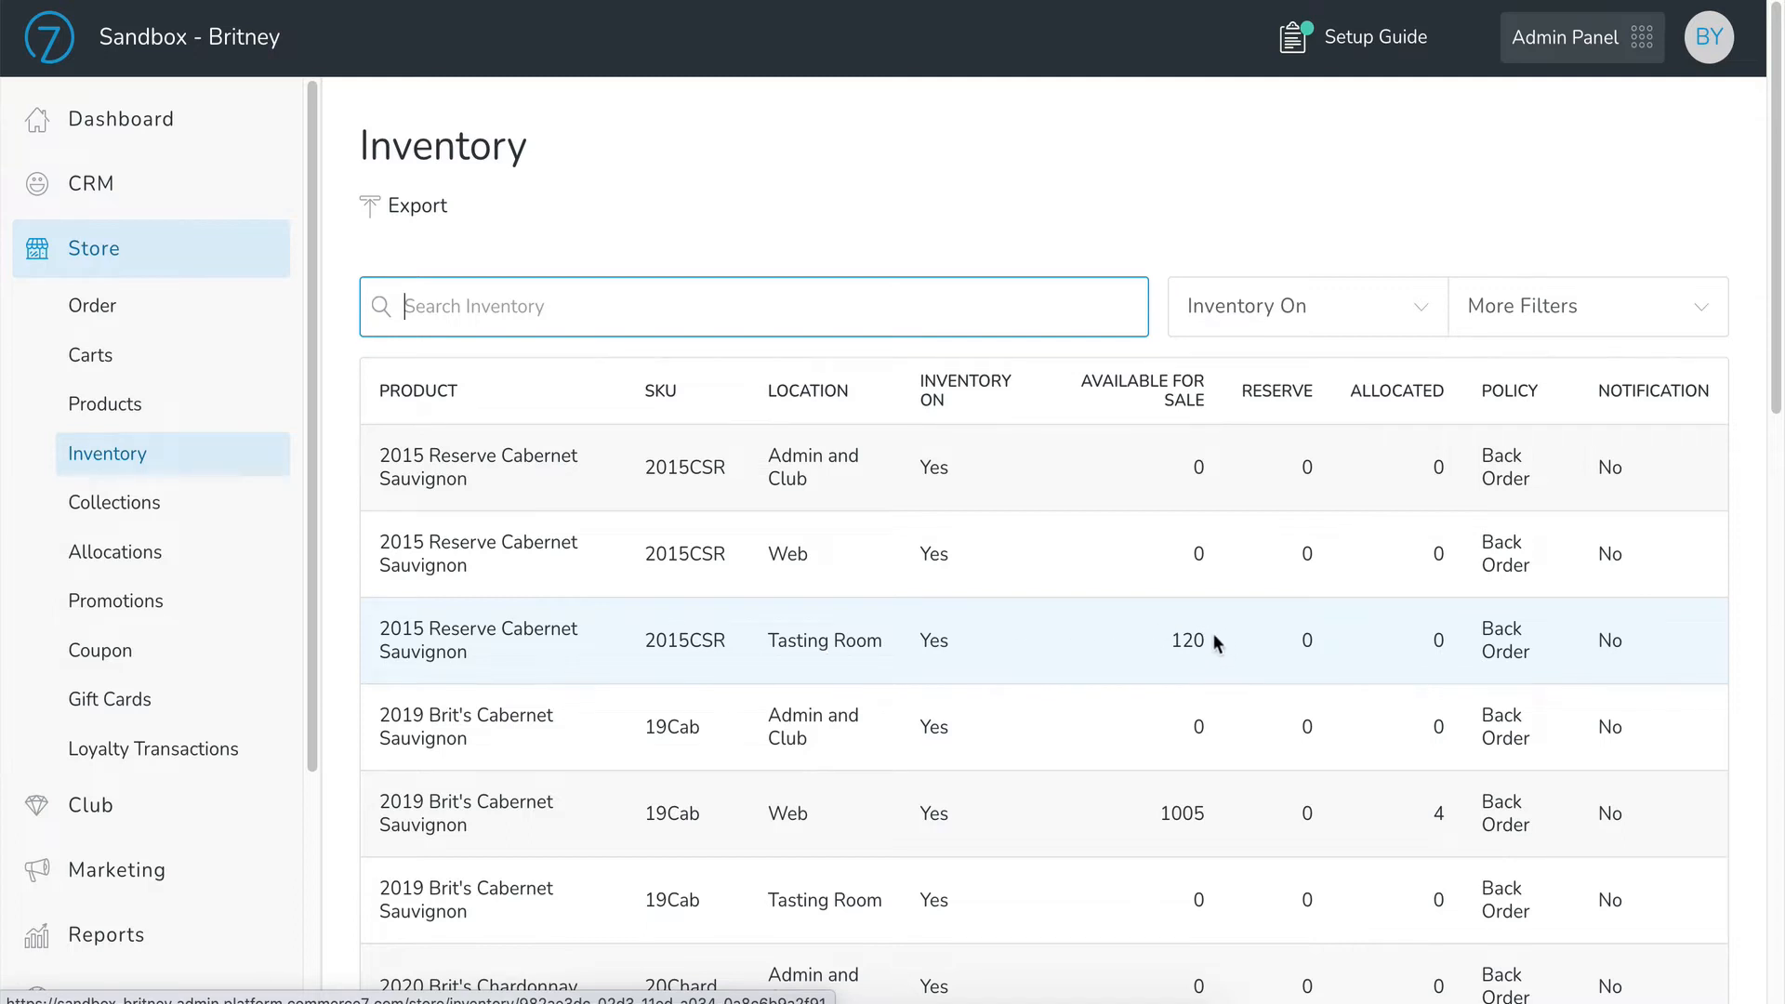
Step: Open the 2015 Reserve Cabernet Sauvignon Tasting Room inventory record with the Reset Inventory process
{"action": "left_click", "coordinate": [1000, 643]}
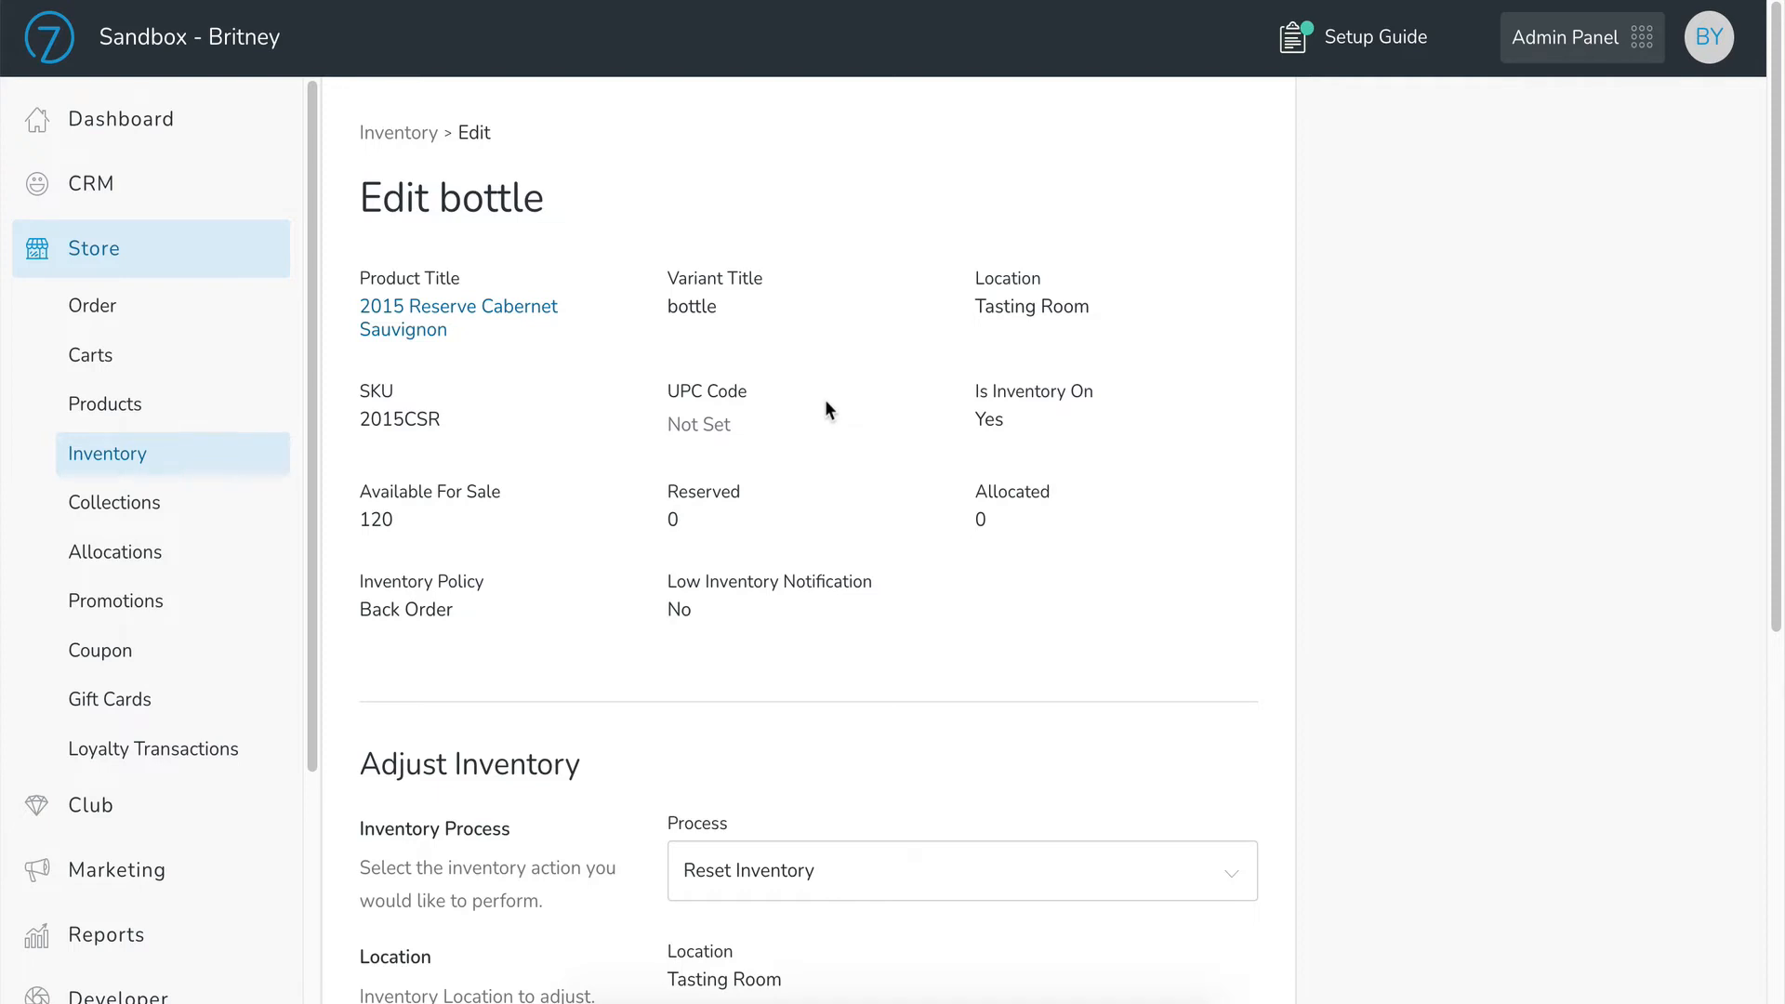
{"action": "scroll", "coordinate": [1095, 335], "scroll_direction": "down", "scroll_amount": 5}
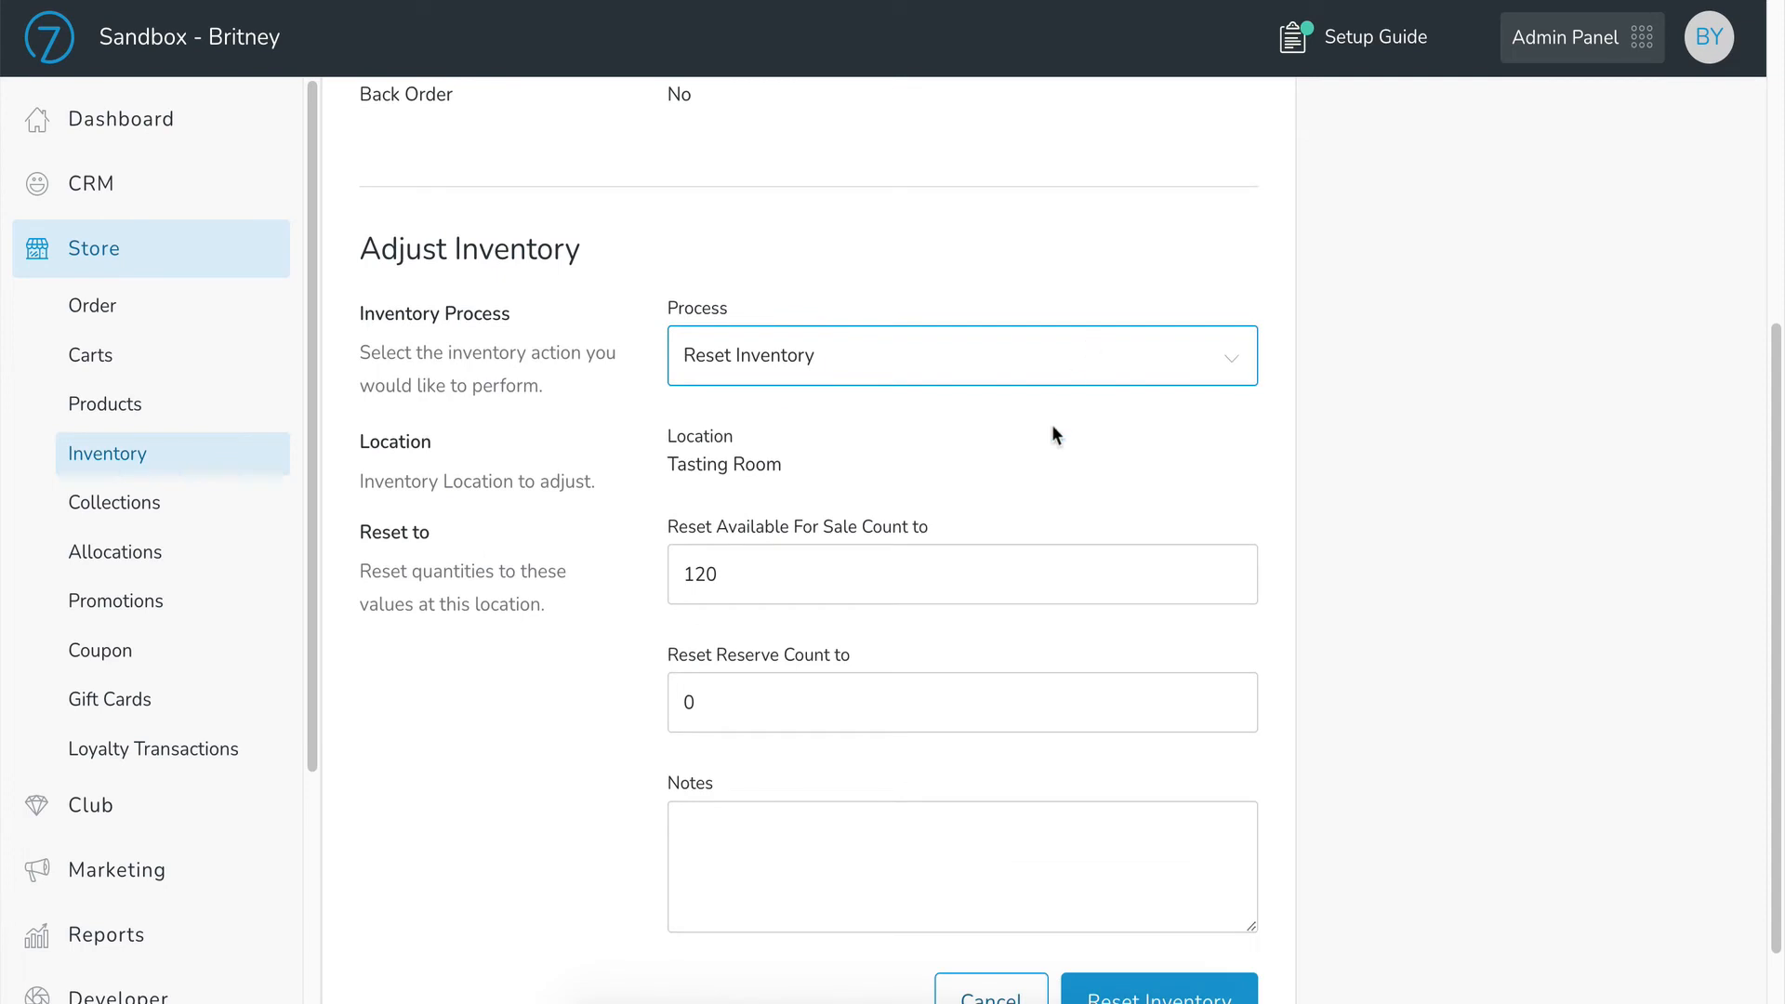
{"action": "left_click", "coordinate": [1067, 373]}
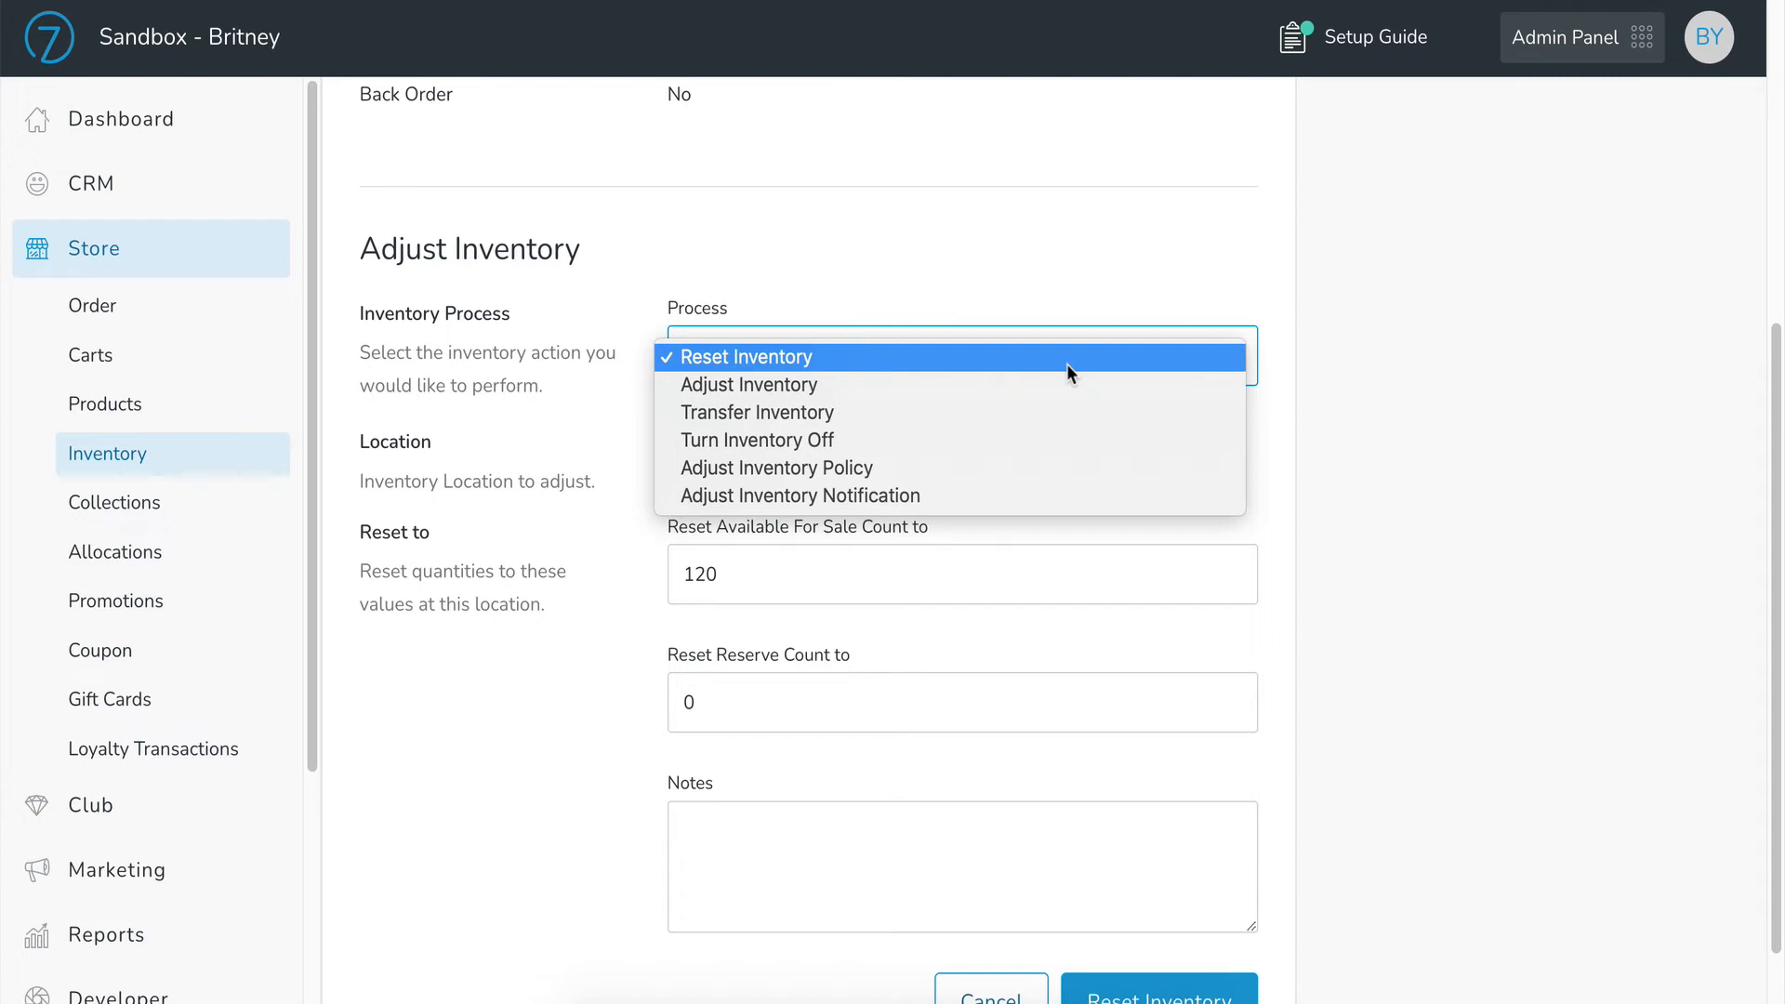
{"action": "left_click", "coordinate": [1068, 365]}
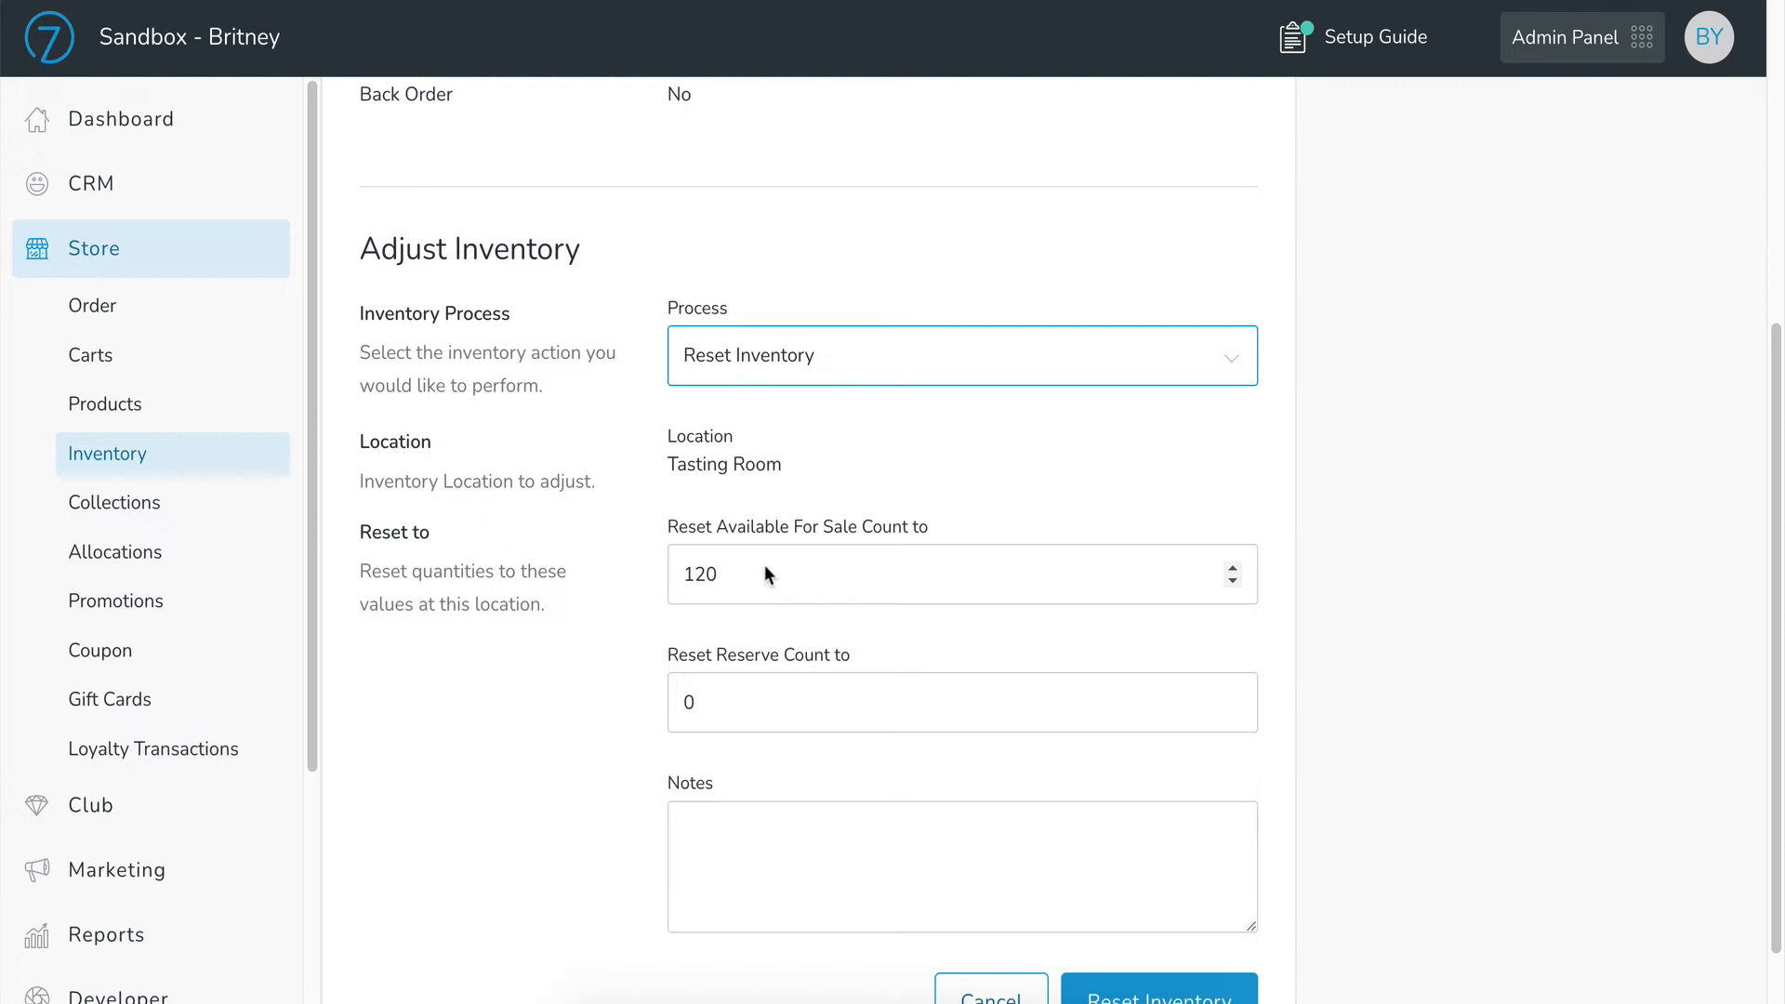
Step: Enter reset counts of 200 available for sale and 20 in reserve
{"action": "left_click_drag", "start_coordinate": [725, 575], "coordinate": [661, 571]}
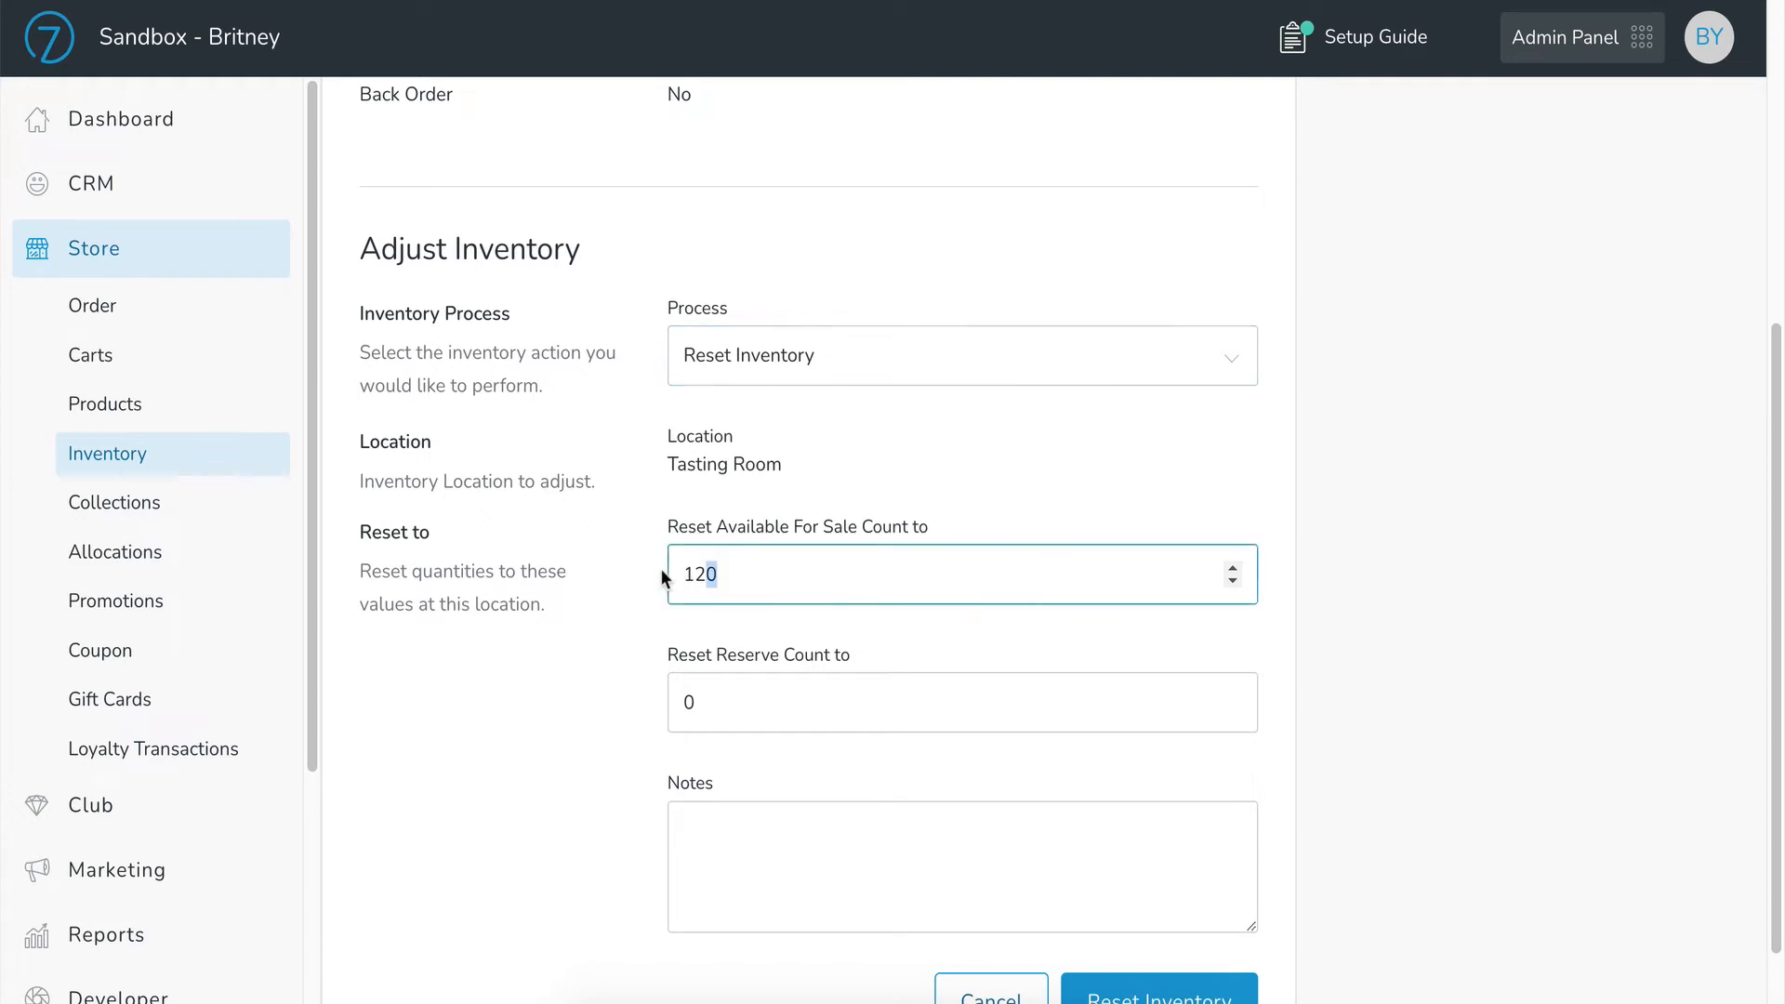
{"action": "type", "text": "220"}
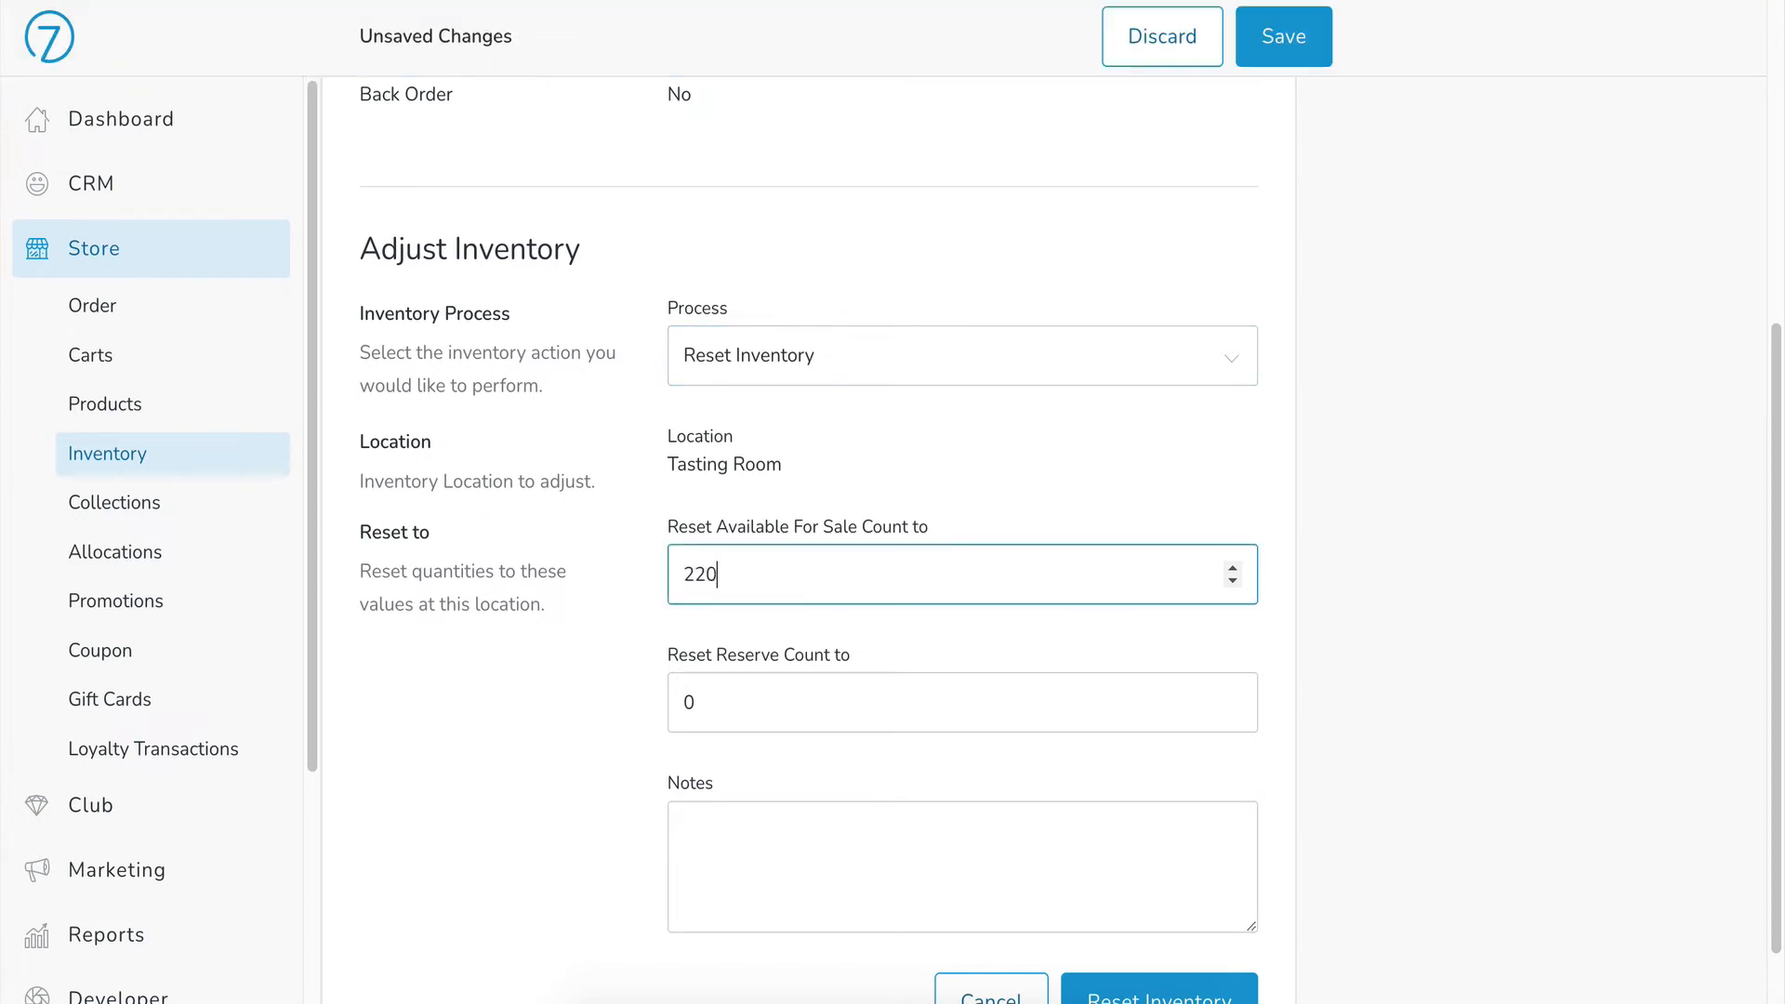
{"action": "key", "text": "Tab"}
{"action": "key", "text": "BackSpace"}
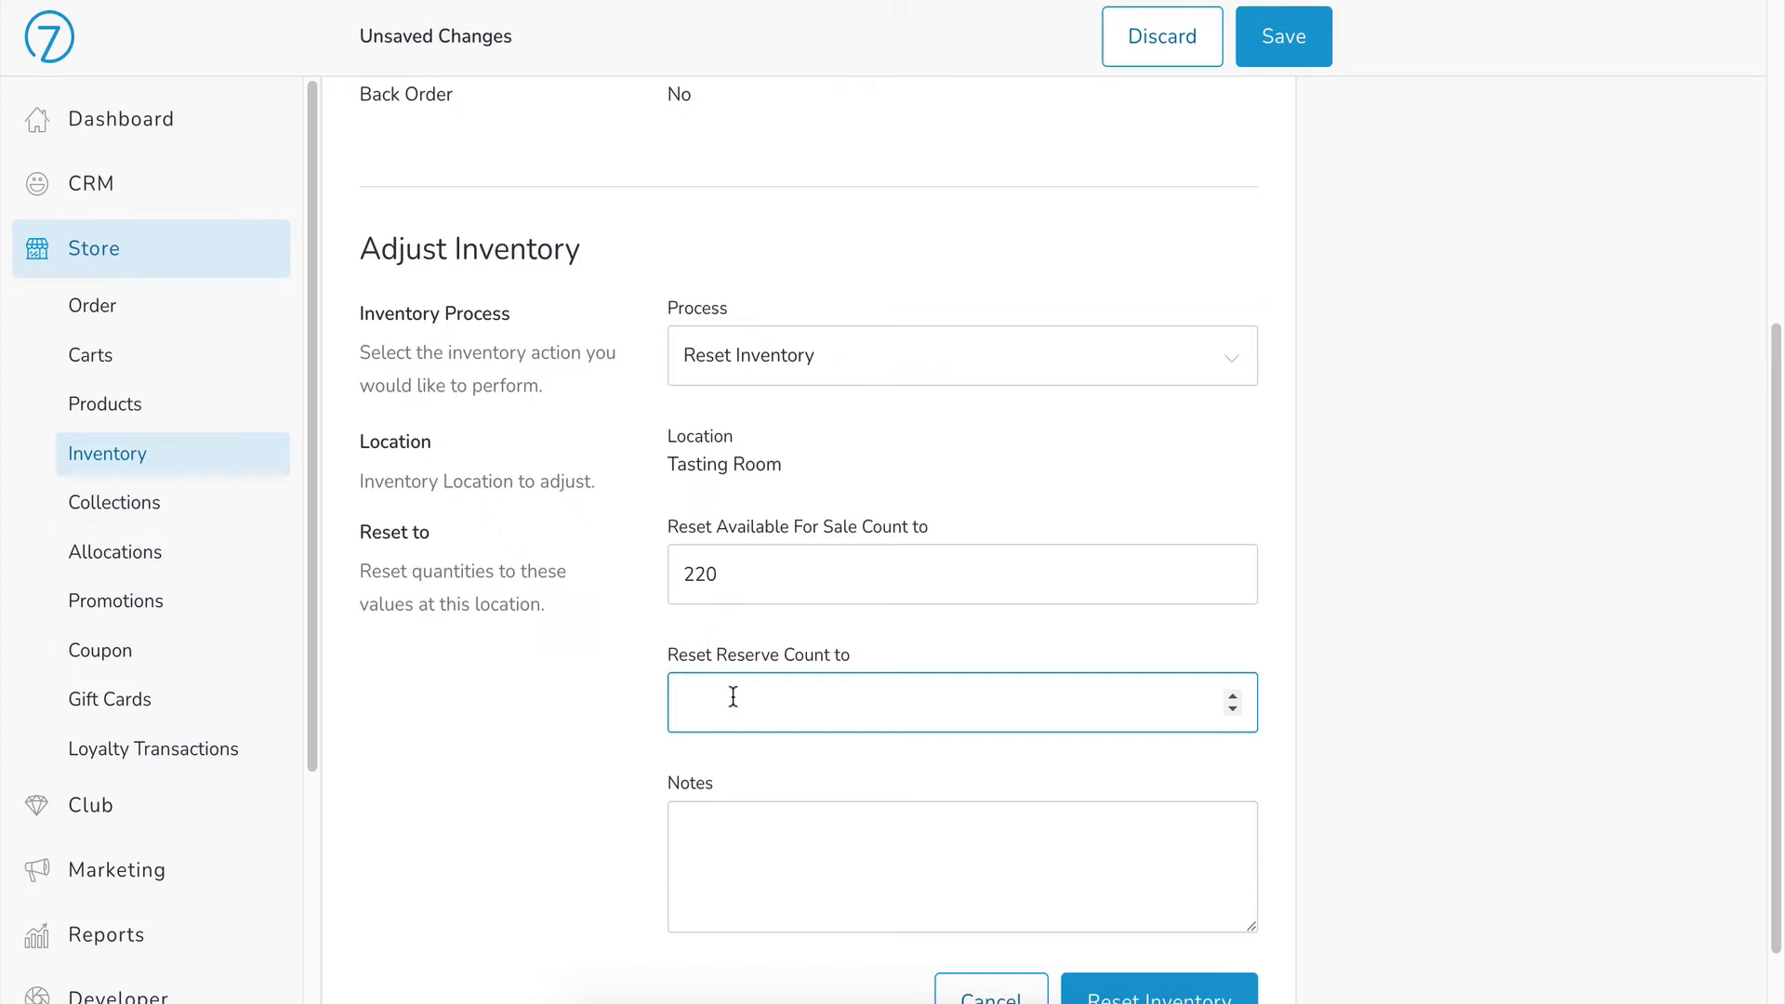
{"action": "left_click_drag", "start_coordinate": [731, 567], "coordinate": [656, 567]}
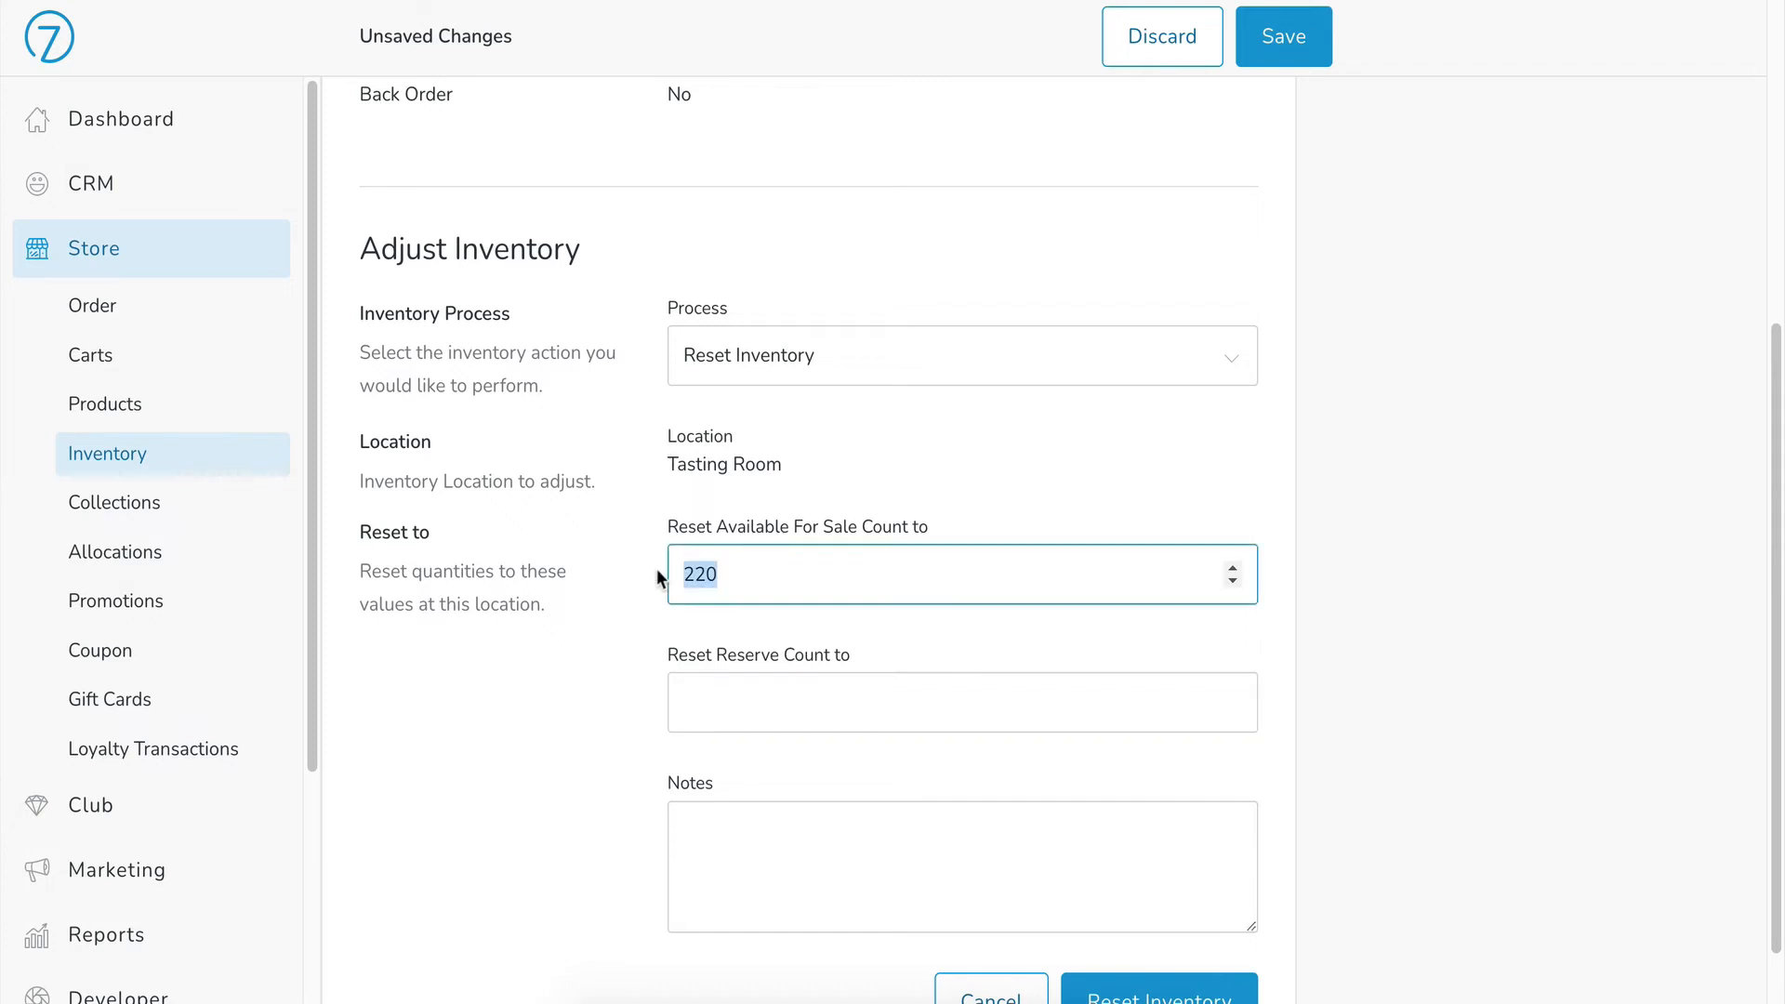
{"action": "type", "text": "200"}
{"action": "left_click", "coordinate": [746, 711]}
{"action": "type", "text": "20"}
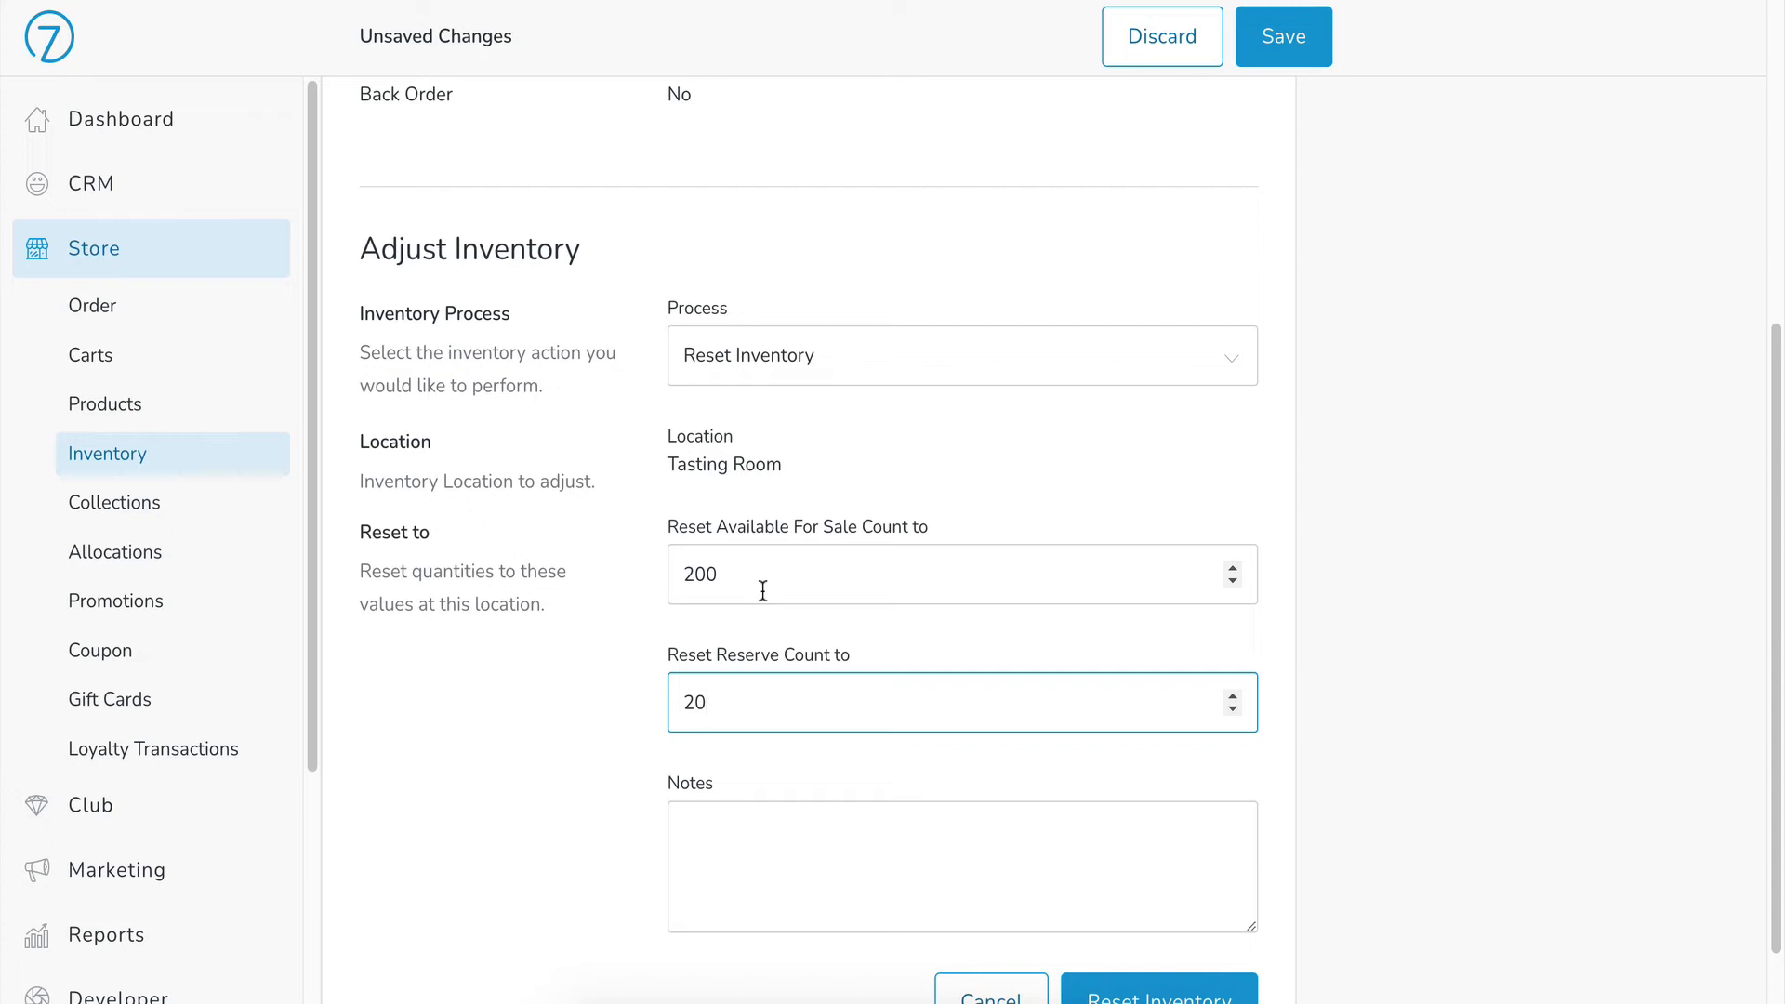
Step: Switch the process to Adjust Inventory and set a Minus 6 adjustment to the available-for-sale count
{"action": "left_click", "coordinate": [809, 353]}
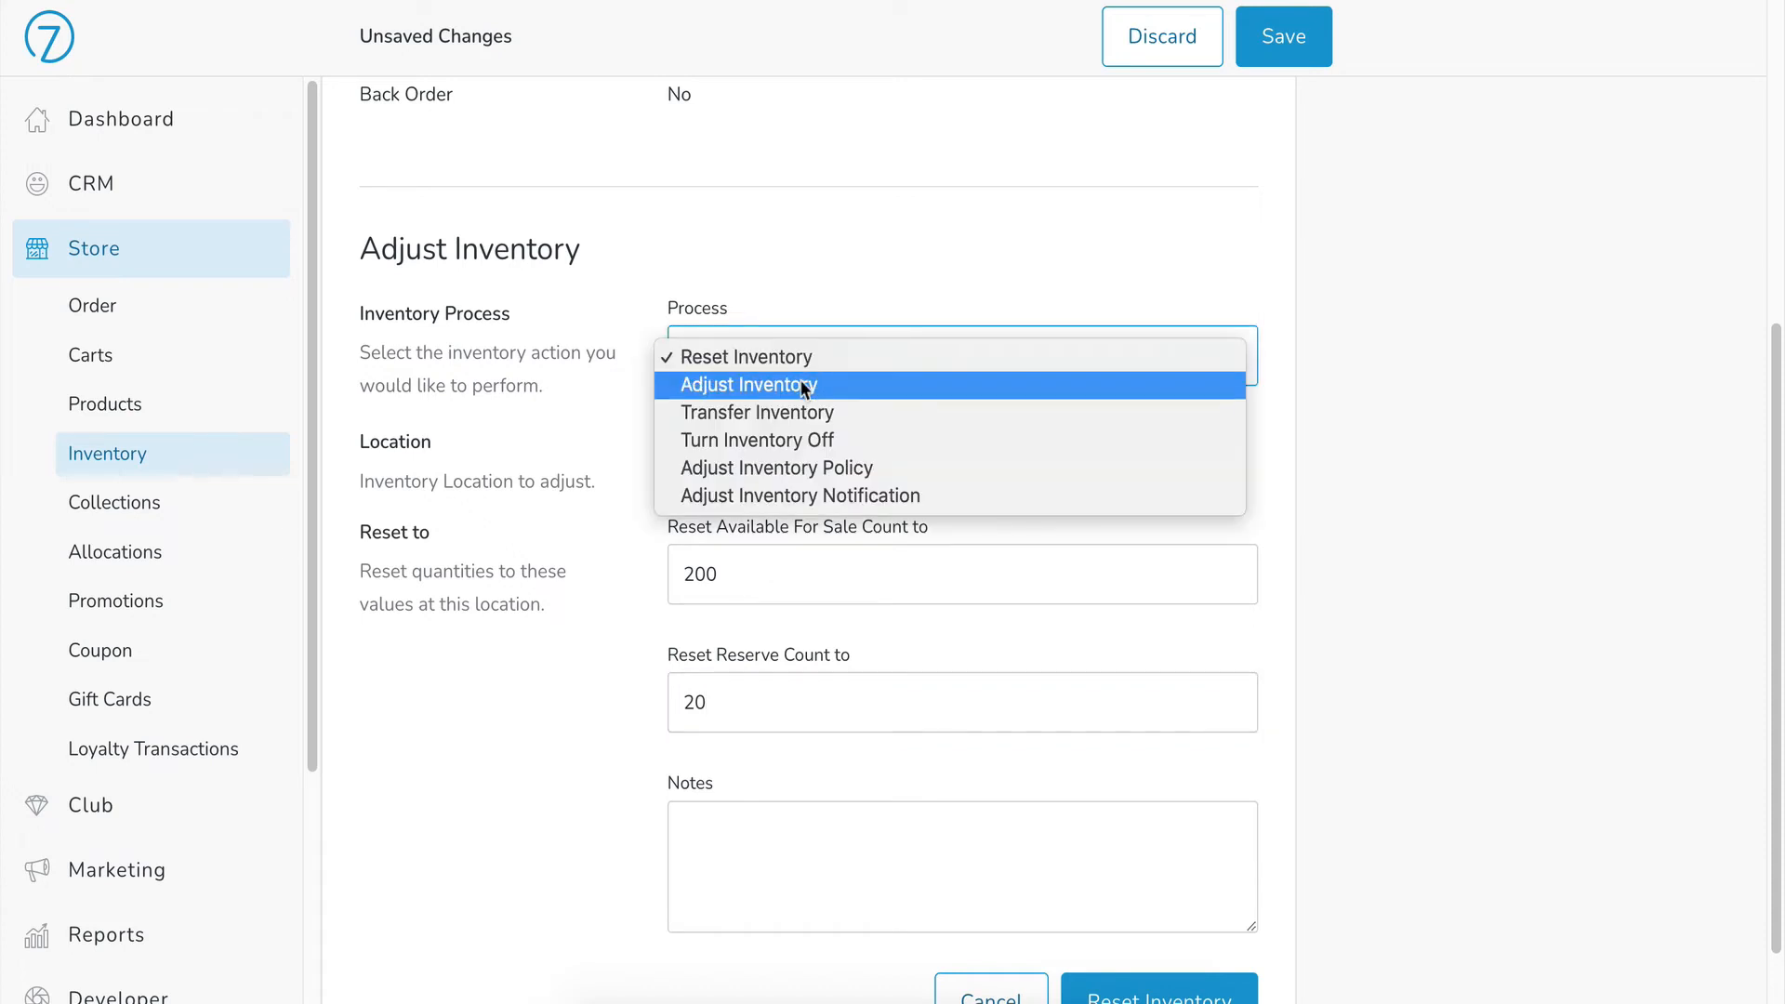
{"action": "left_click", "coordinate": [805, 383]}
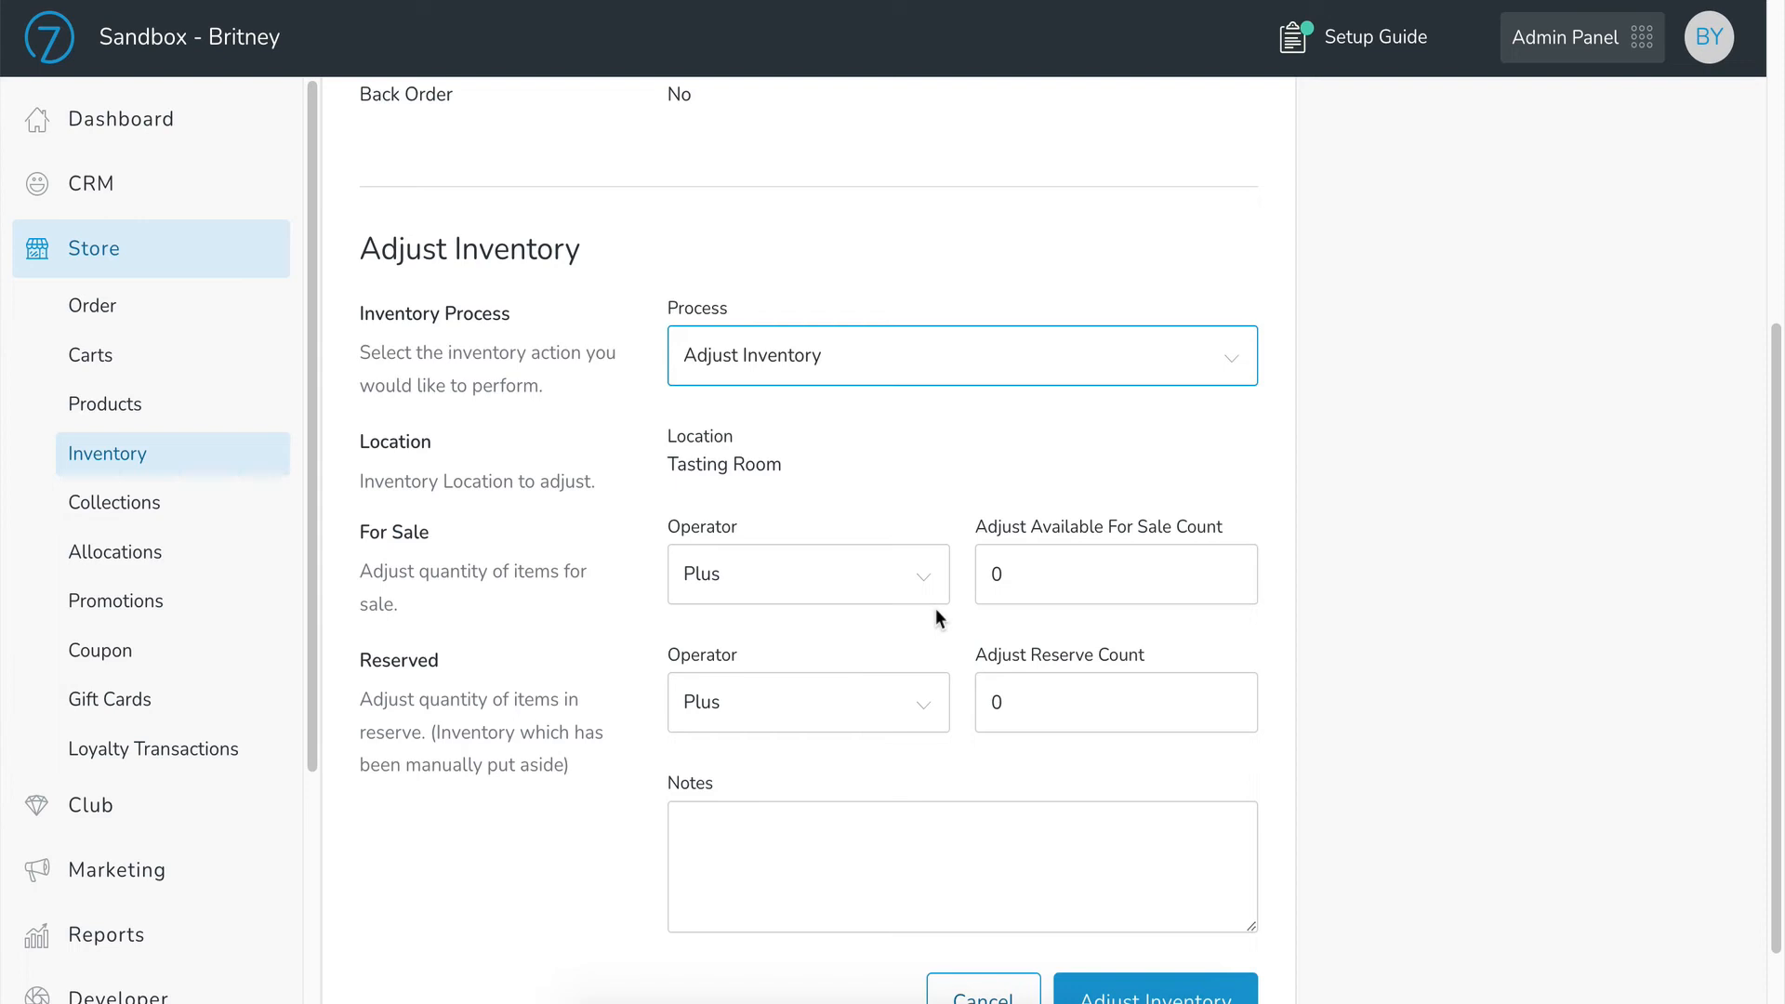
{"action": "left_click", "coordinate": [924, 576]}
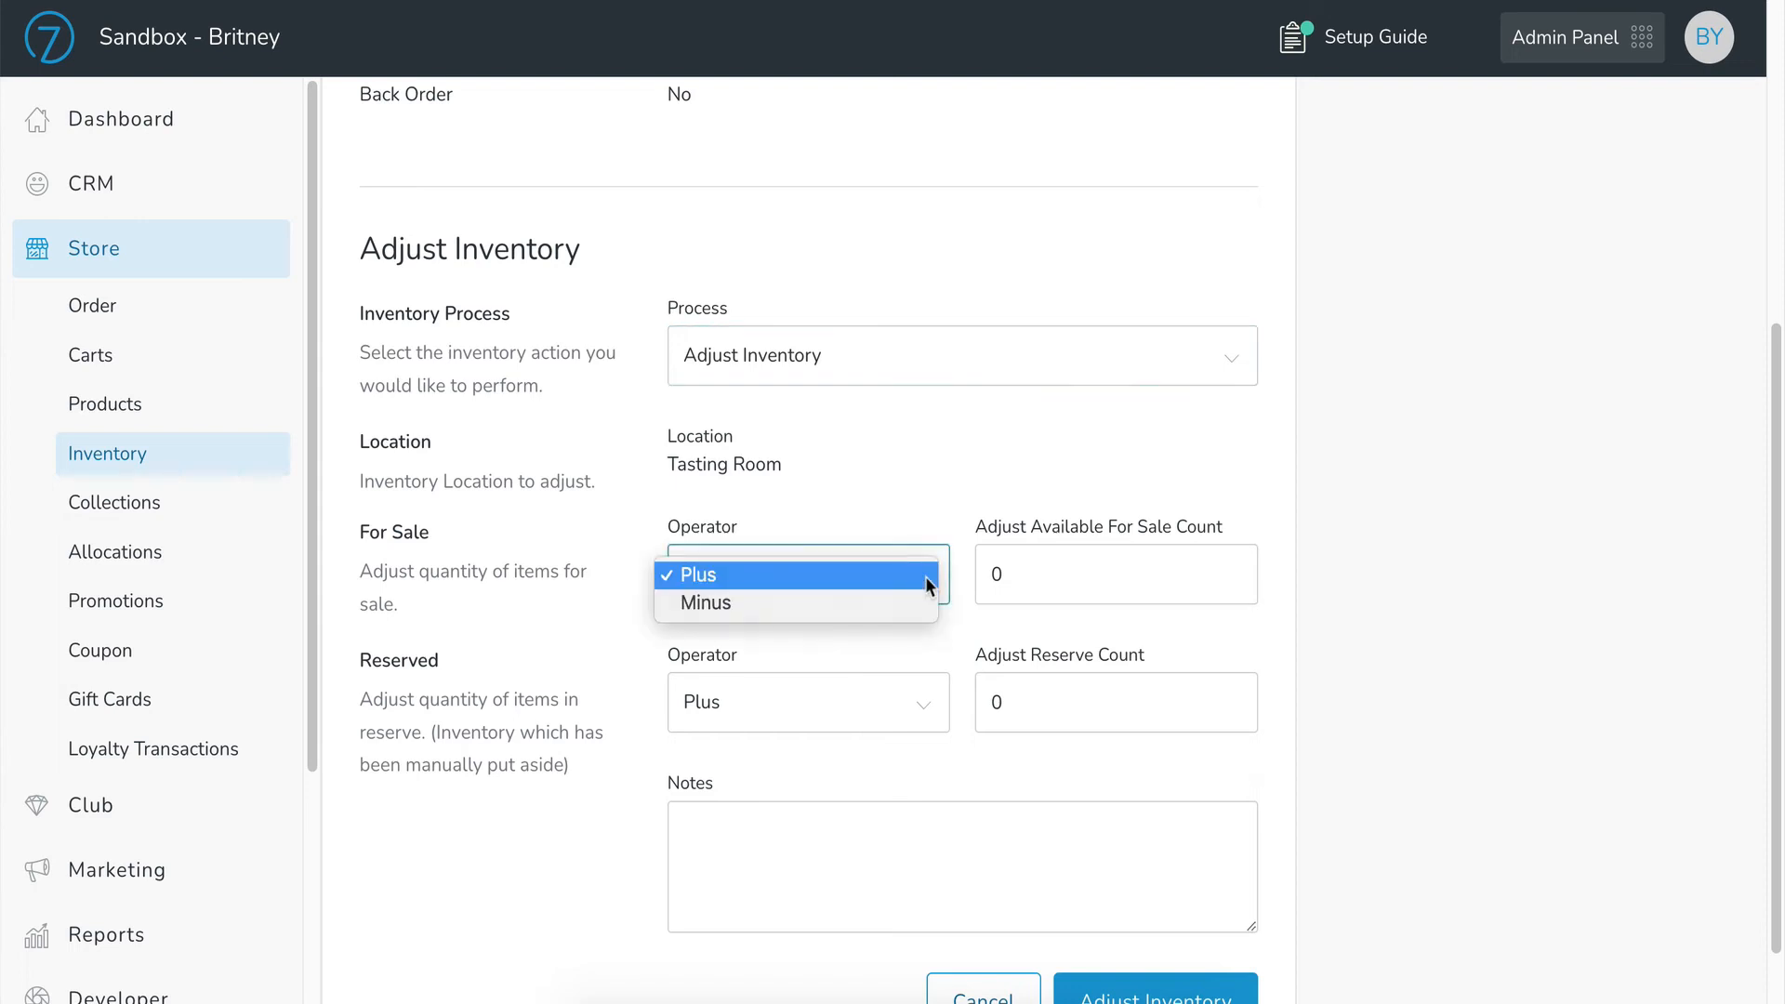
{"action": "left_click", "coordinate": [922, 600]}
{"action": "left_click", "coordinate": [1014, 573]}
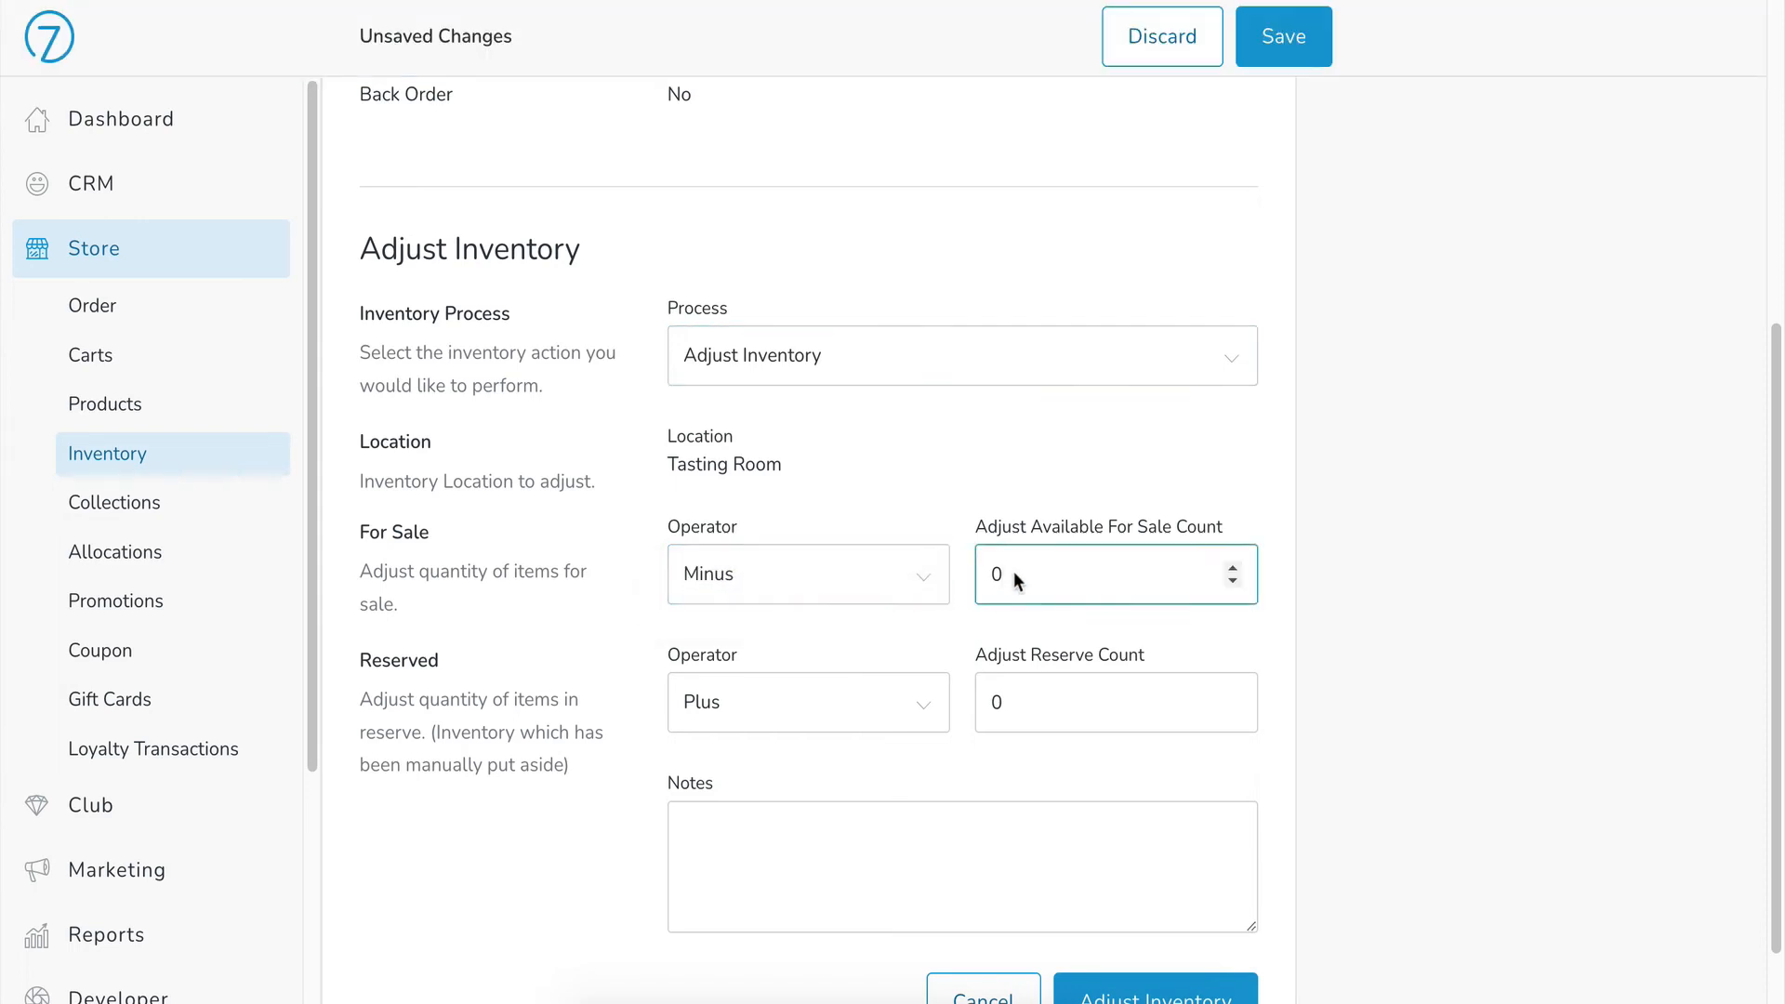
{"action": "type", "text": "6"}
{"action": "left_click", "coordinate": [948, 635]}
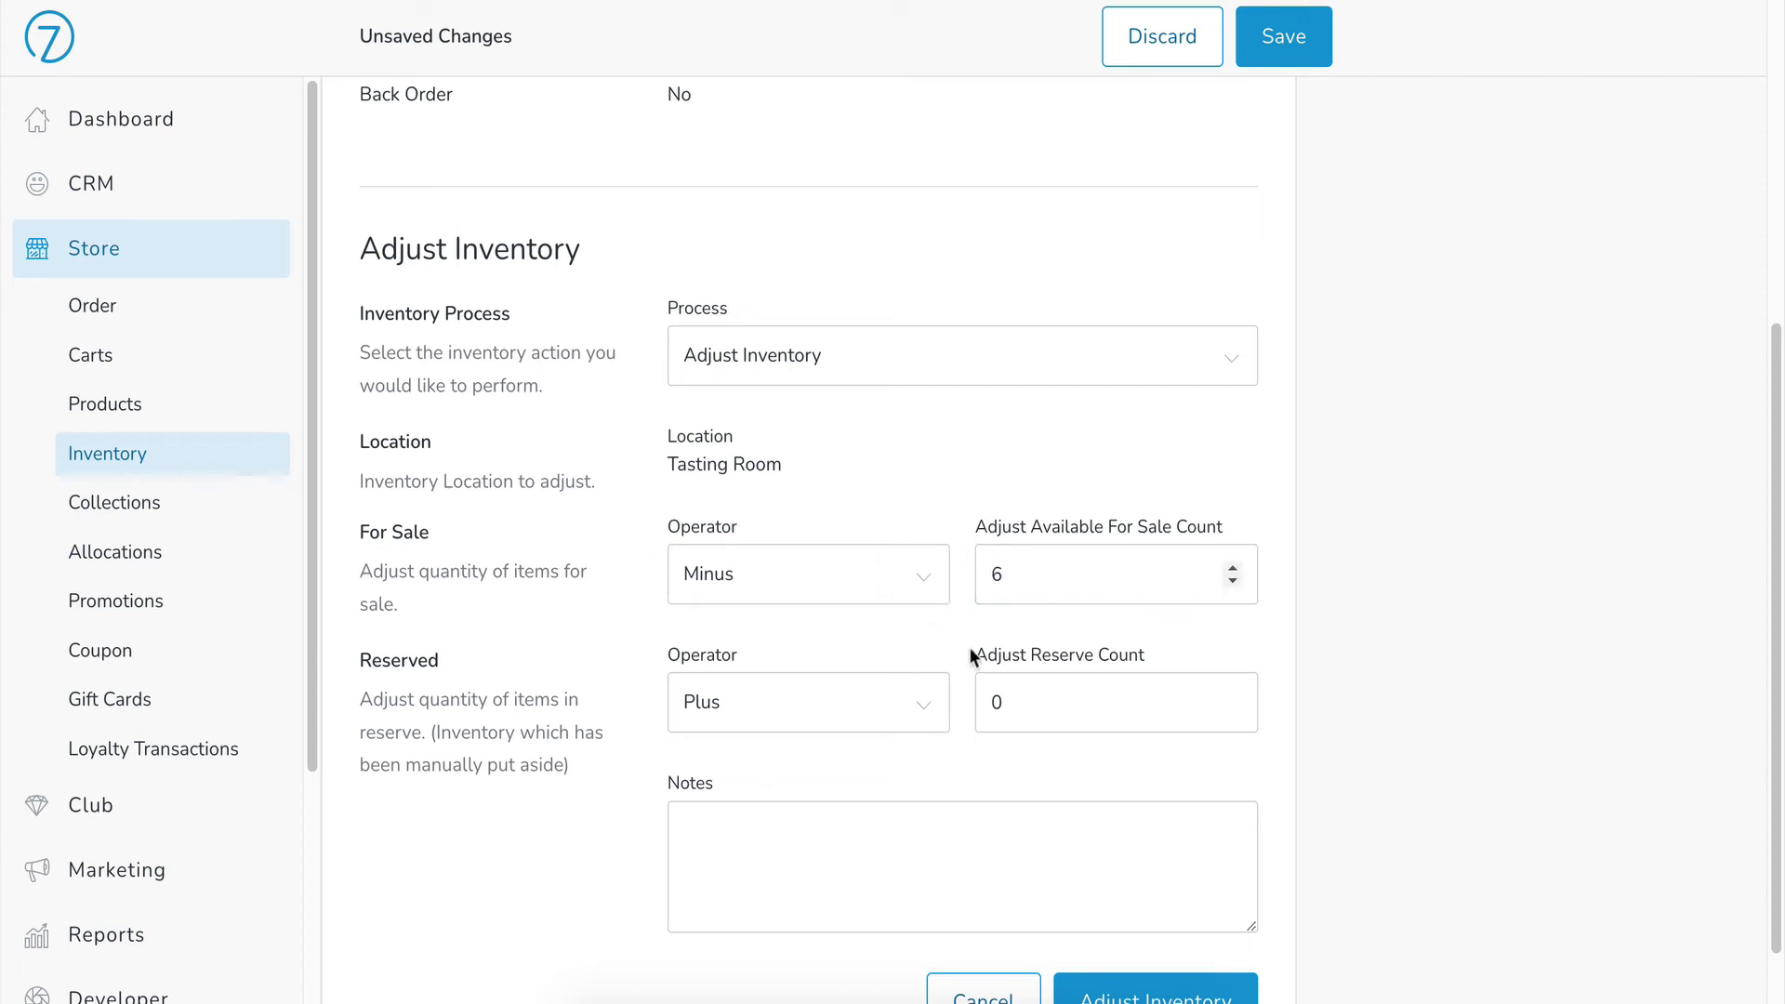
Step: Transfer 20 units from Tasting Room Available For Sale to Web Available For Sale
{"action": "left_click", "coordinate": [973, 359]}
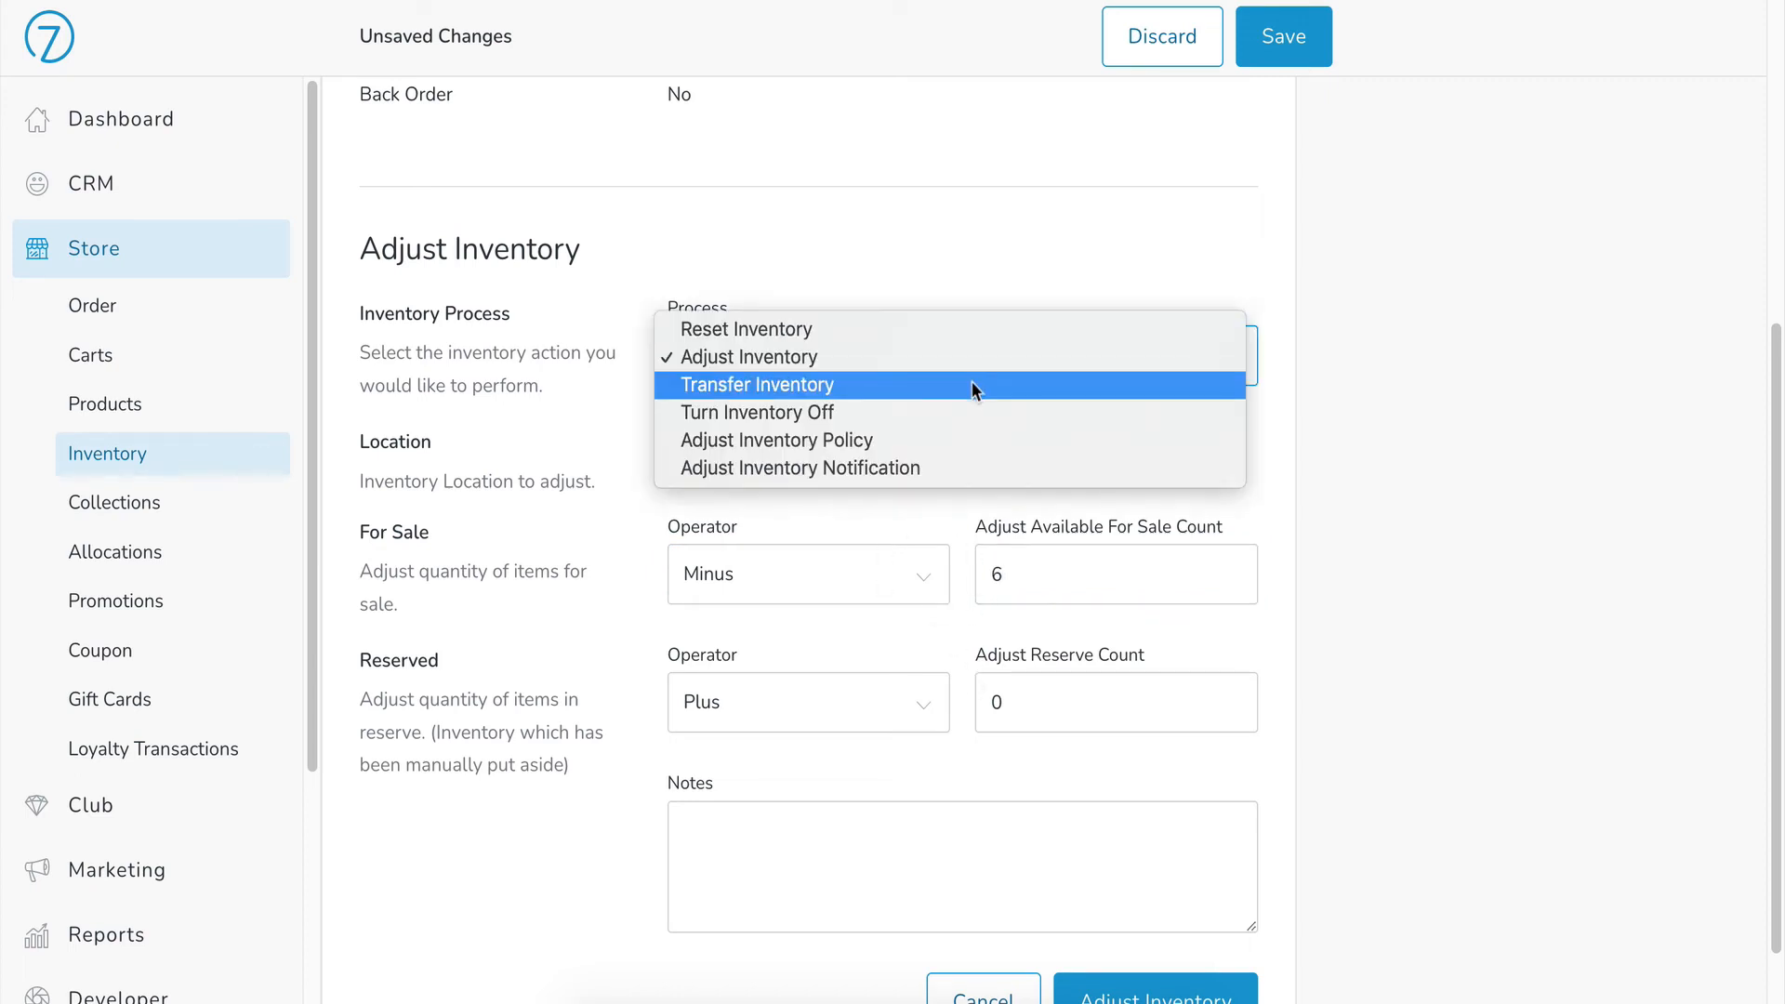
{"action": "left_click", "coordinate": [973, 385]}
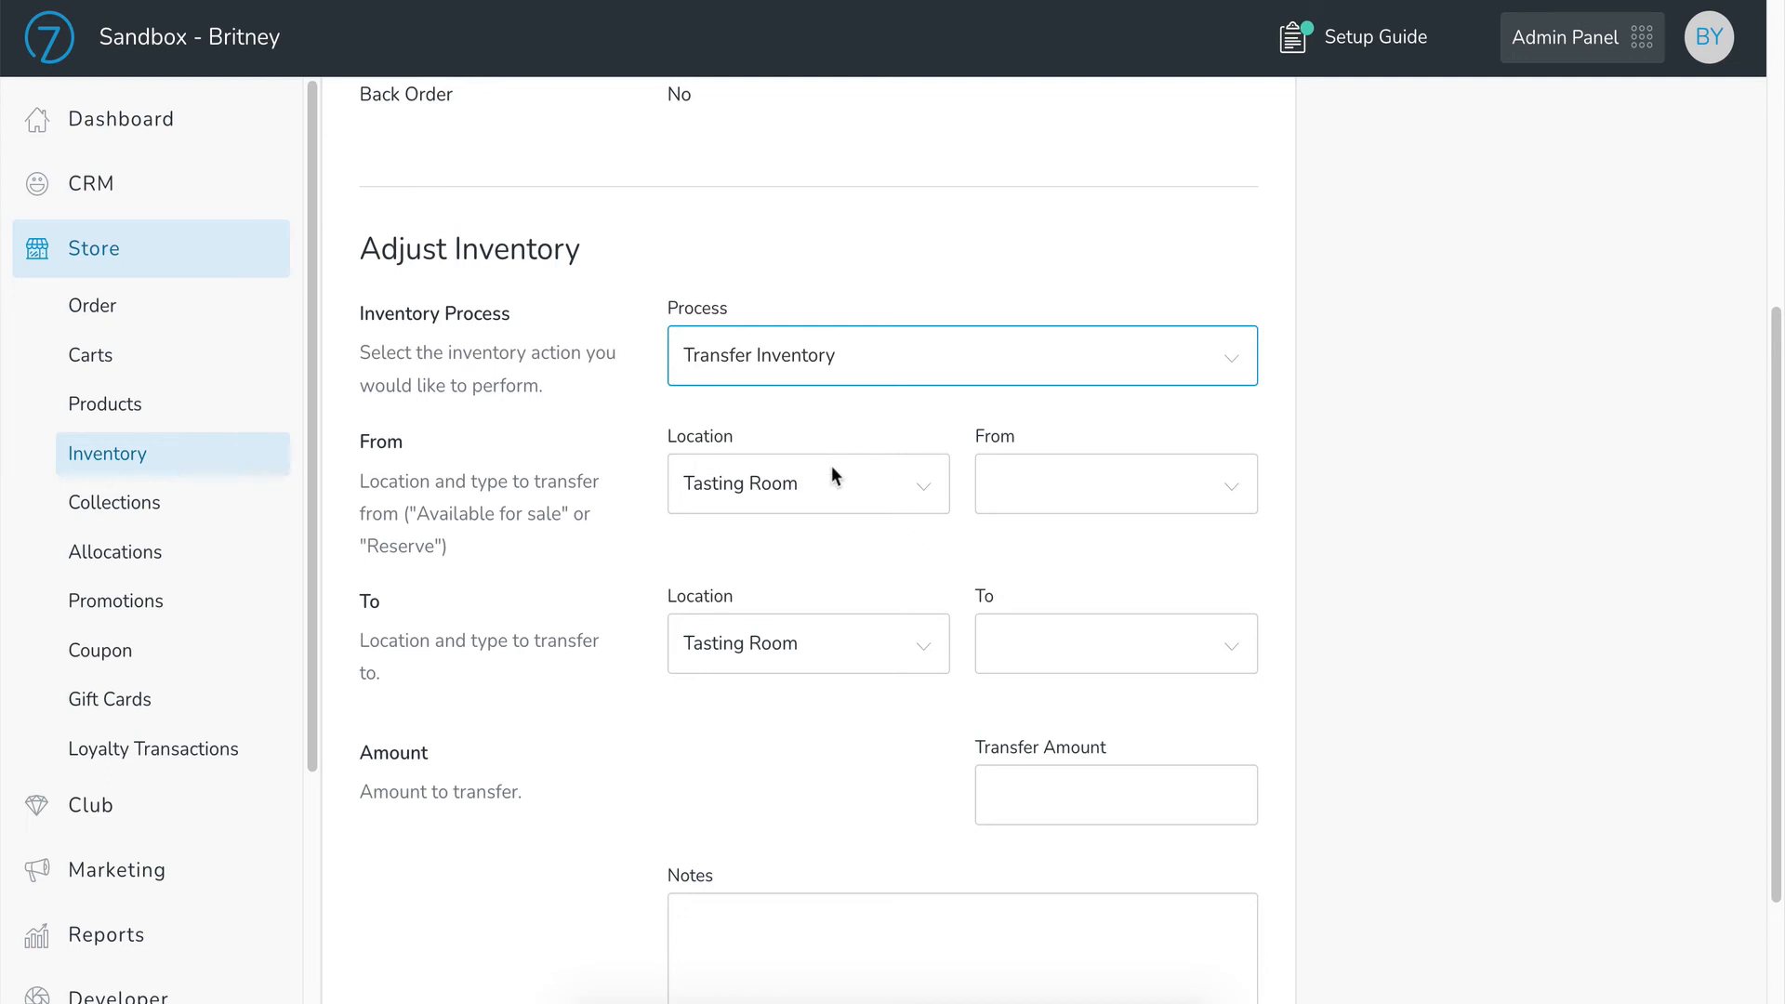
{"action": "left_click", "coordinate": [1065, 482]}
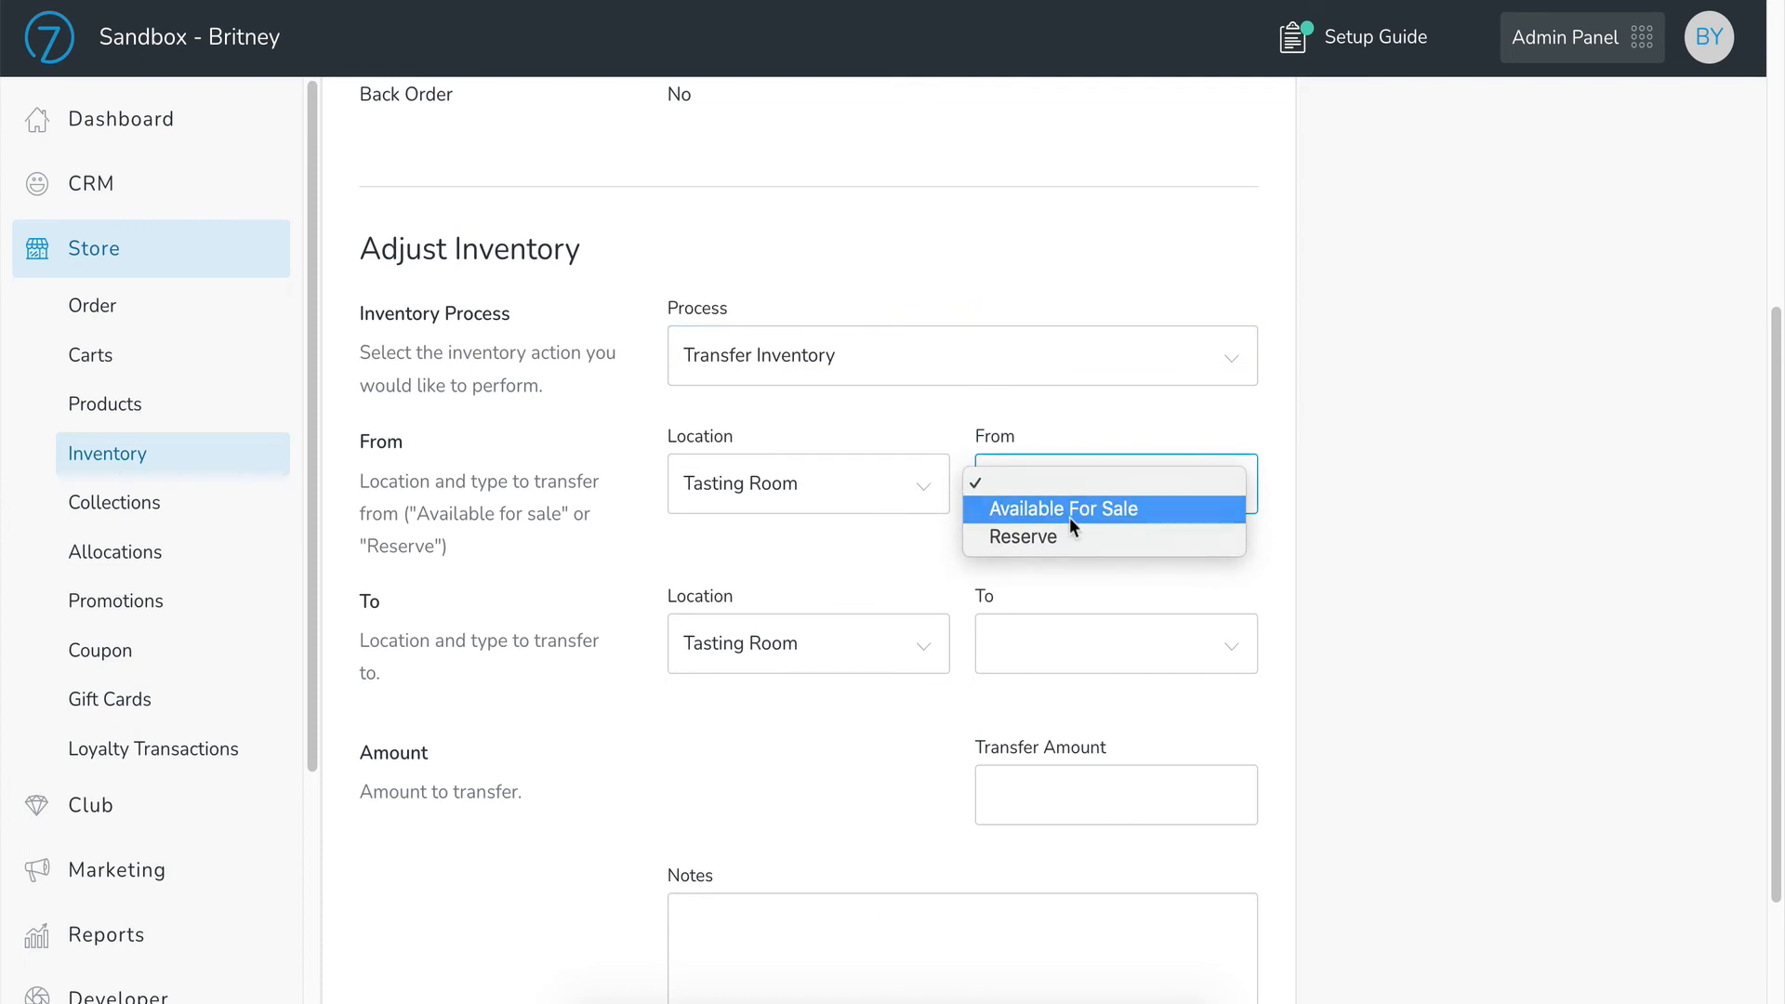
{"action": "left_click", "coordinate": [1069, 516]}
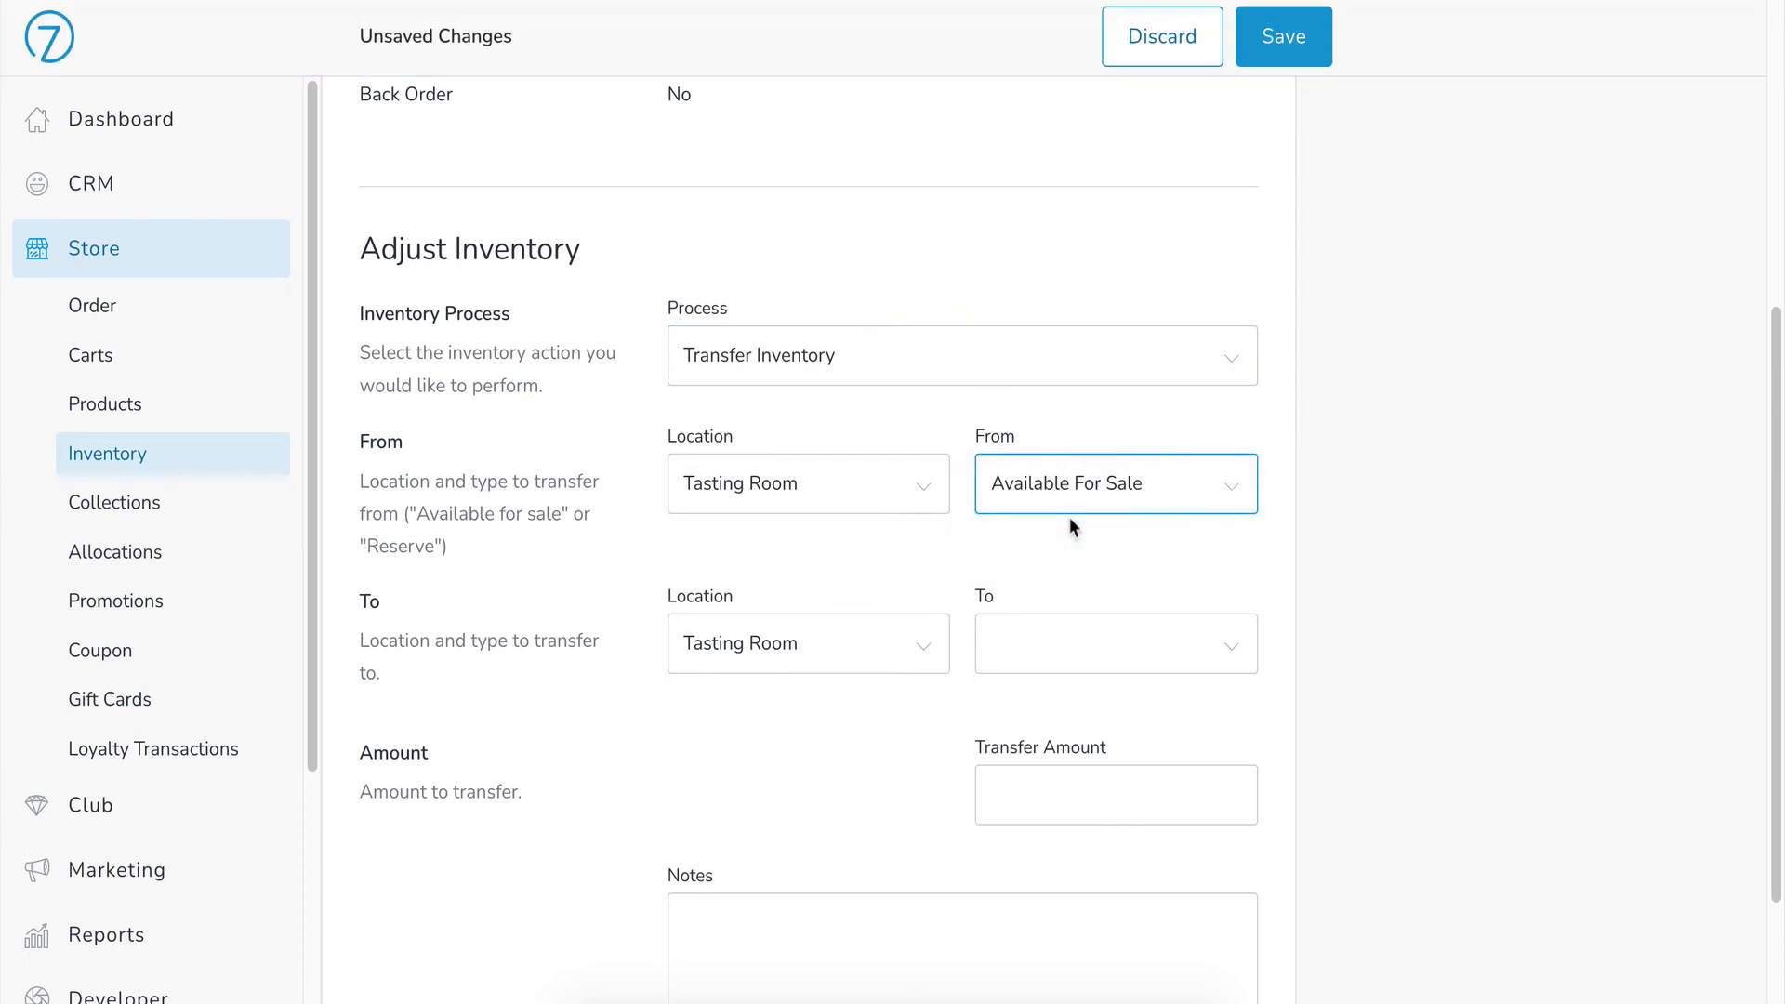
{"action": "left_click", "coordinate": [924, 645]}
{"action": "left_click", "coordinate": [879, 593]}
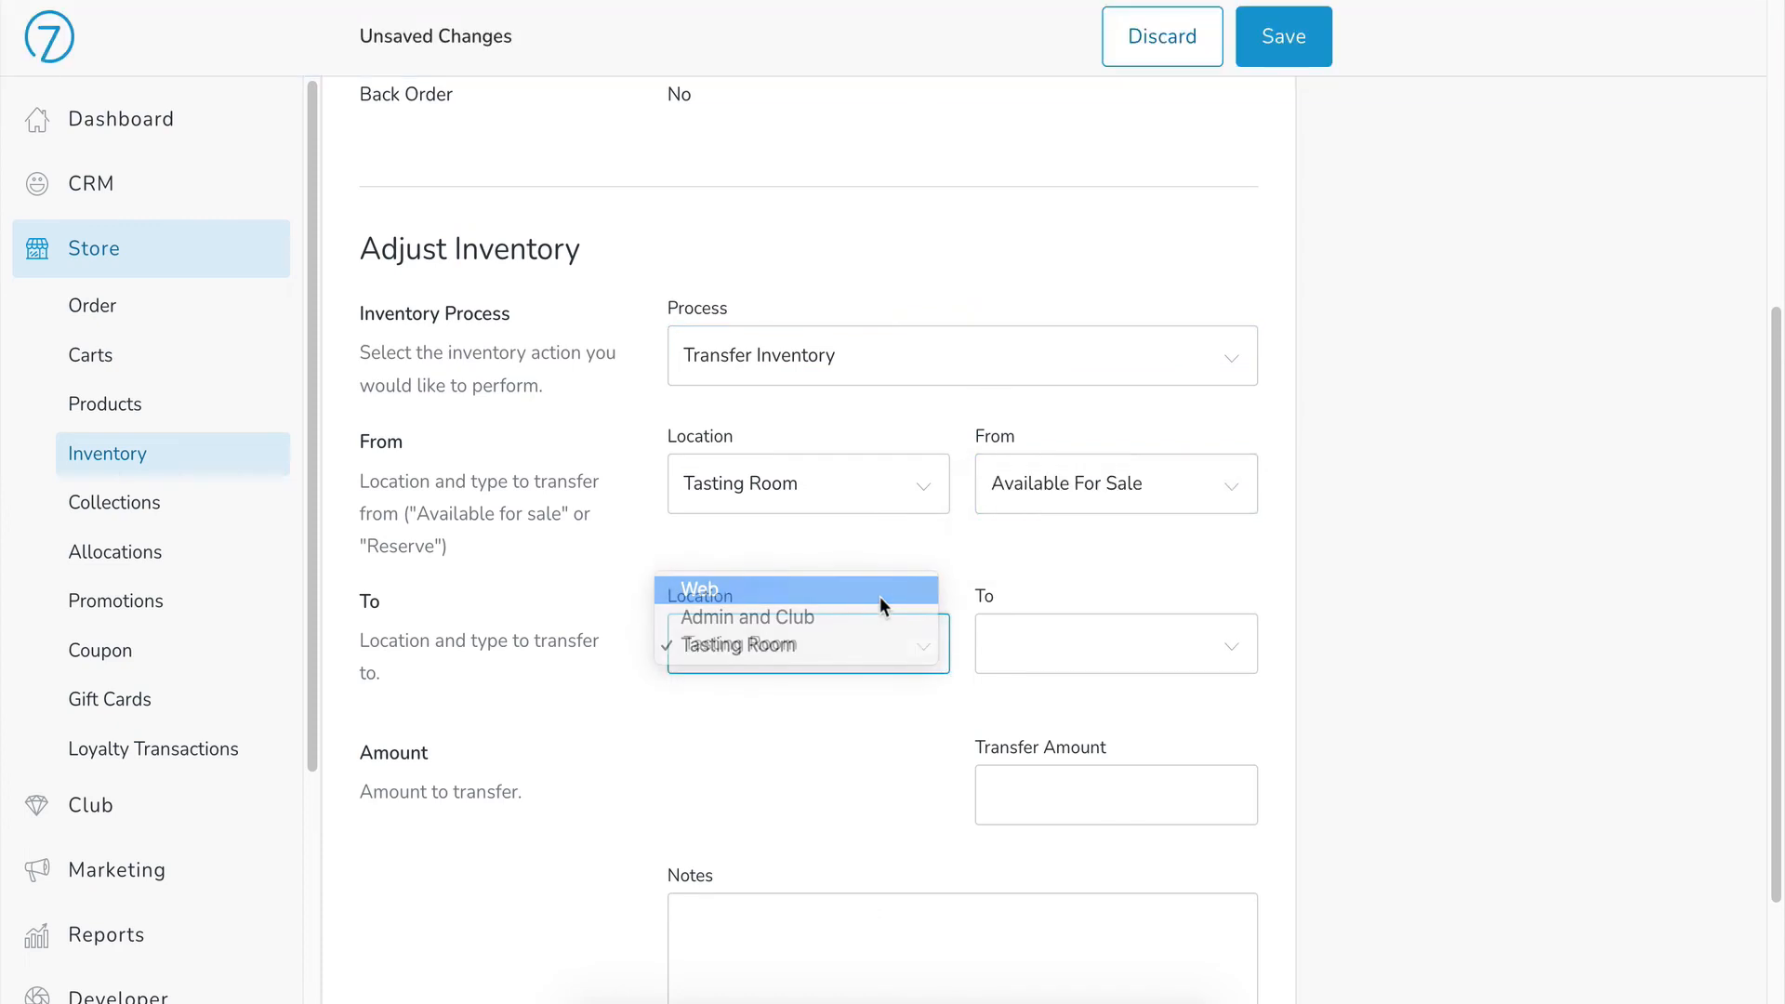
{"action": "left_click", "coordinate": [1013, 640]}
{"action": "left_click", "coordinate": [1019, 662]}
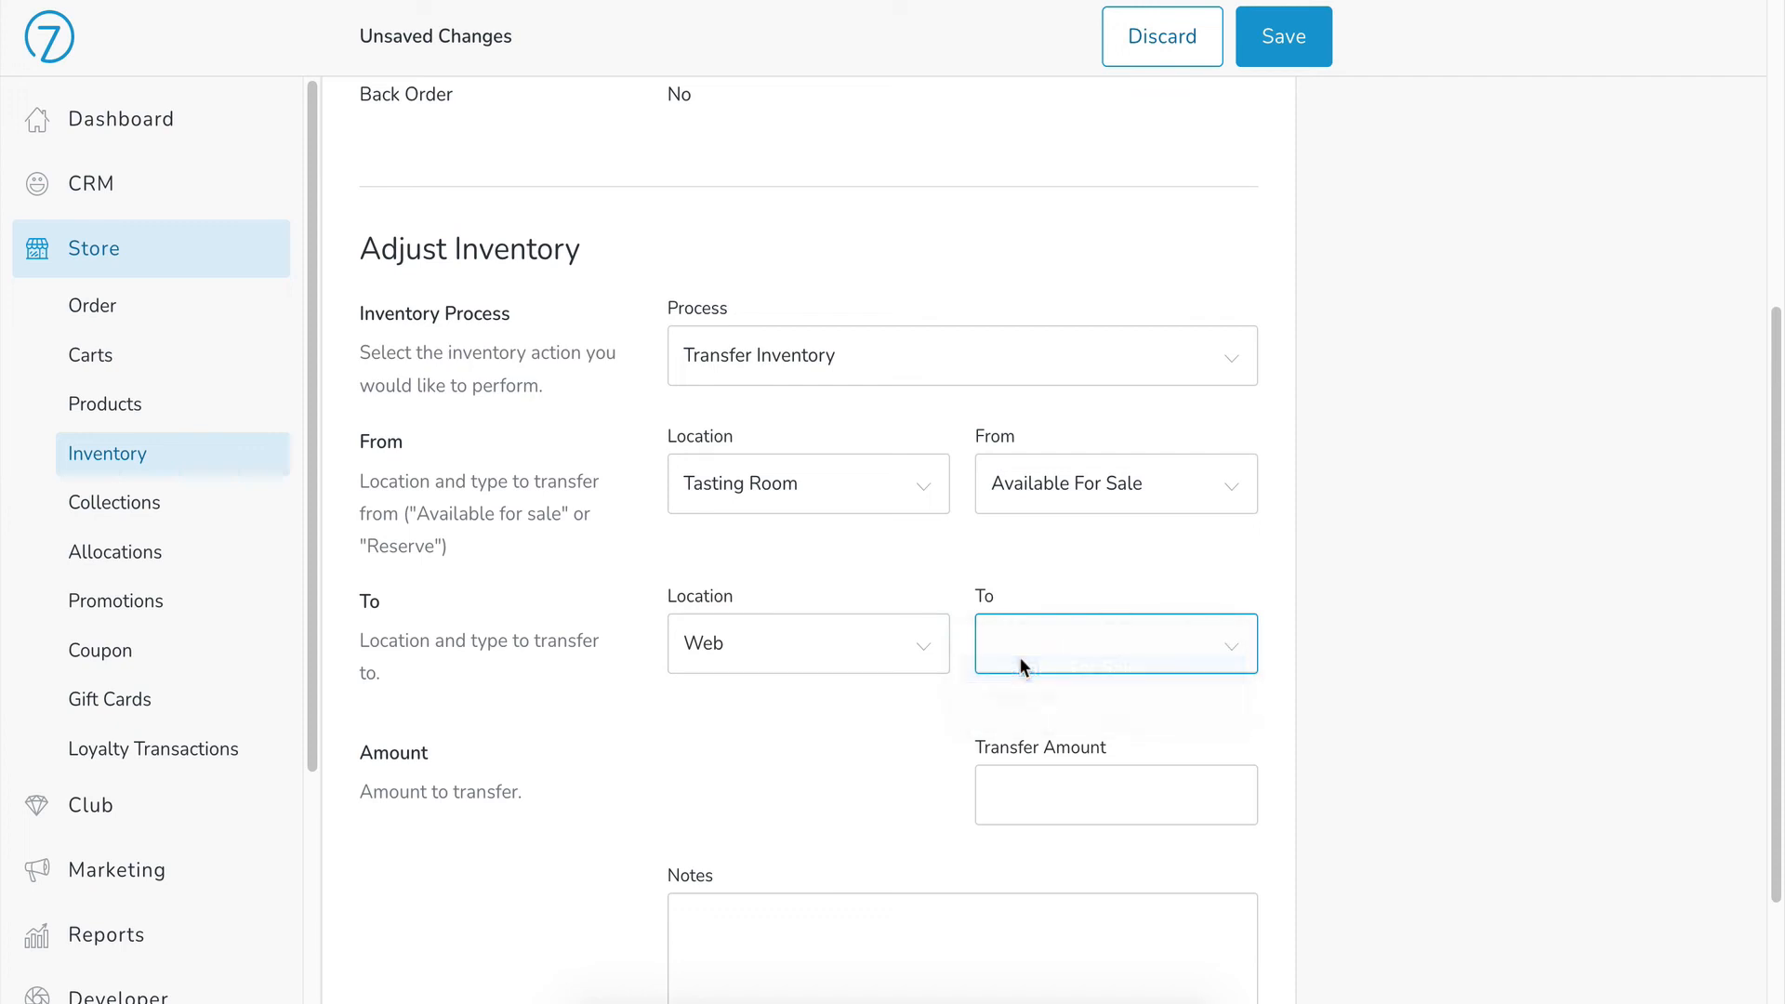
{"action": "left_click", "coordinate": [1003, 788]}
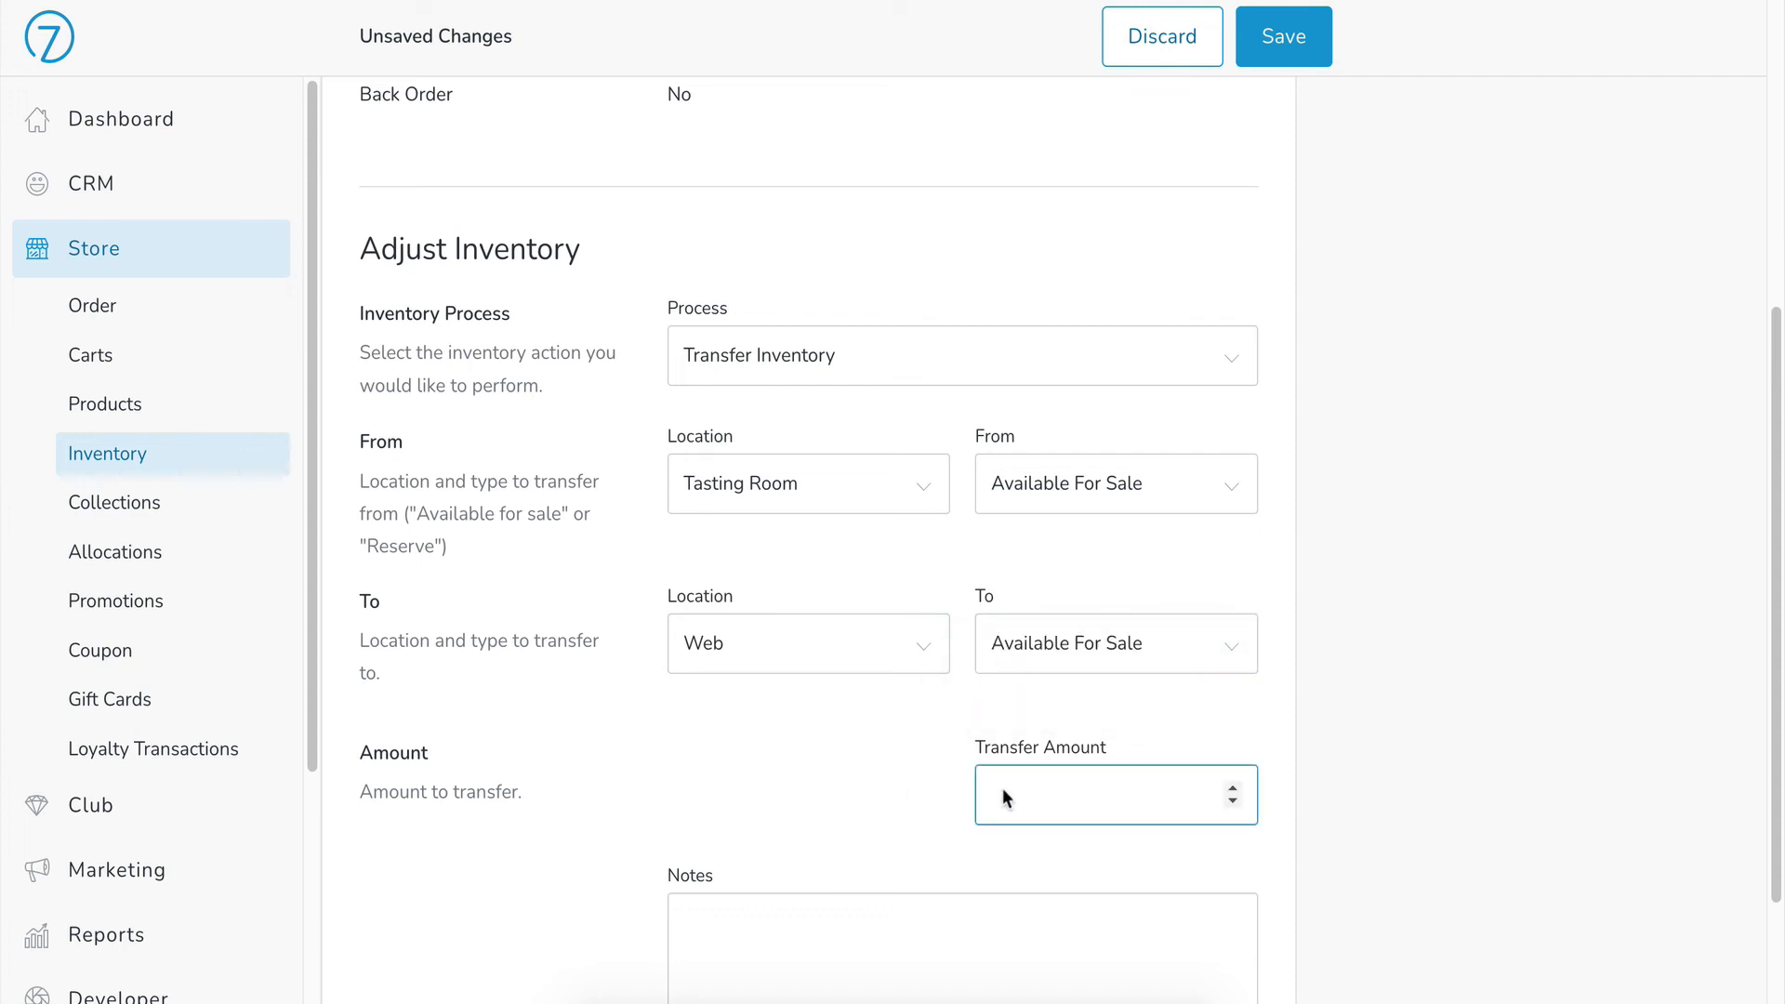
{"action": "type", "text": "20"}
{"action": "scroll", "coordinate": [866, 851], "scroll_direction": "down", "scroll_amount": 2}
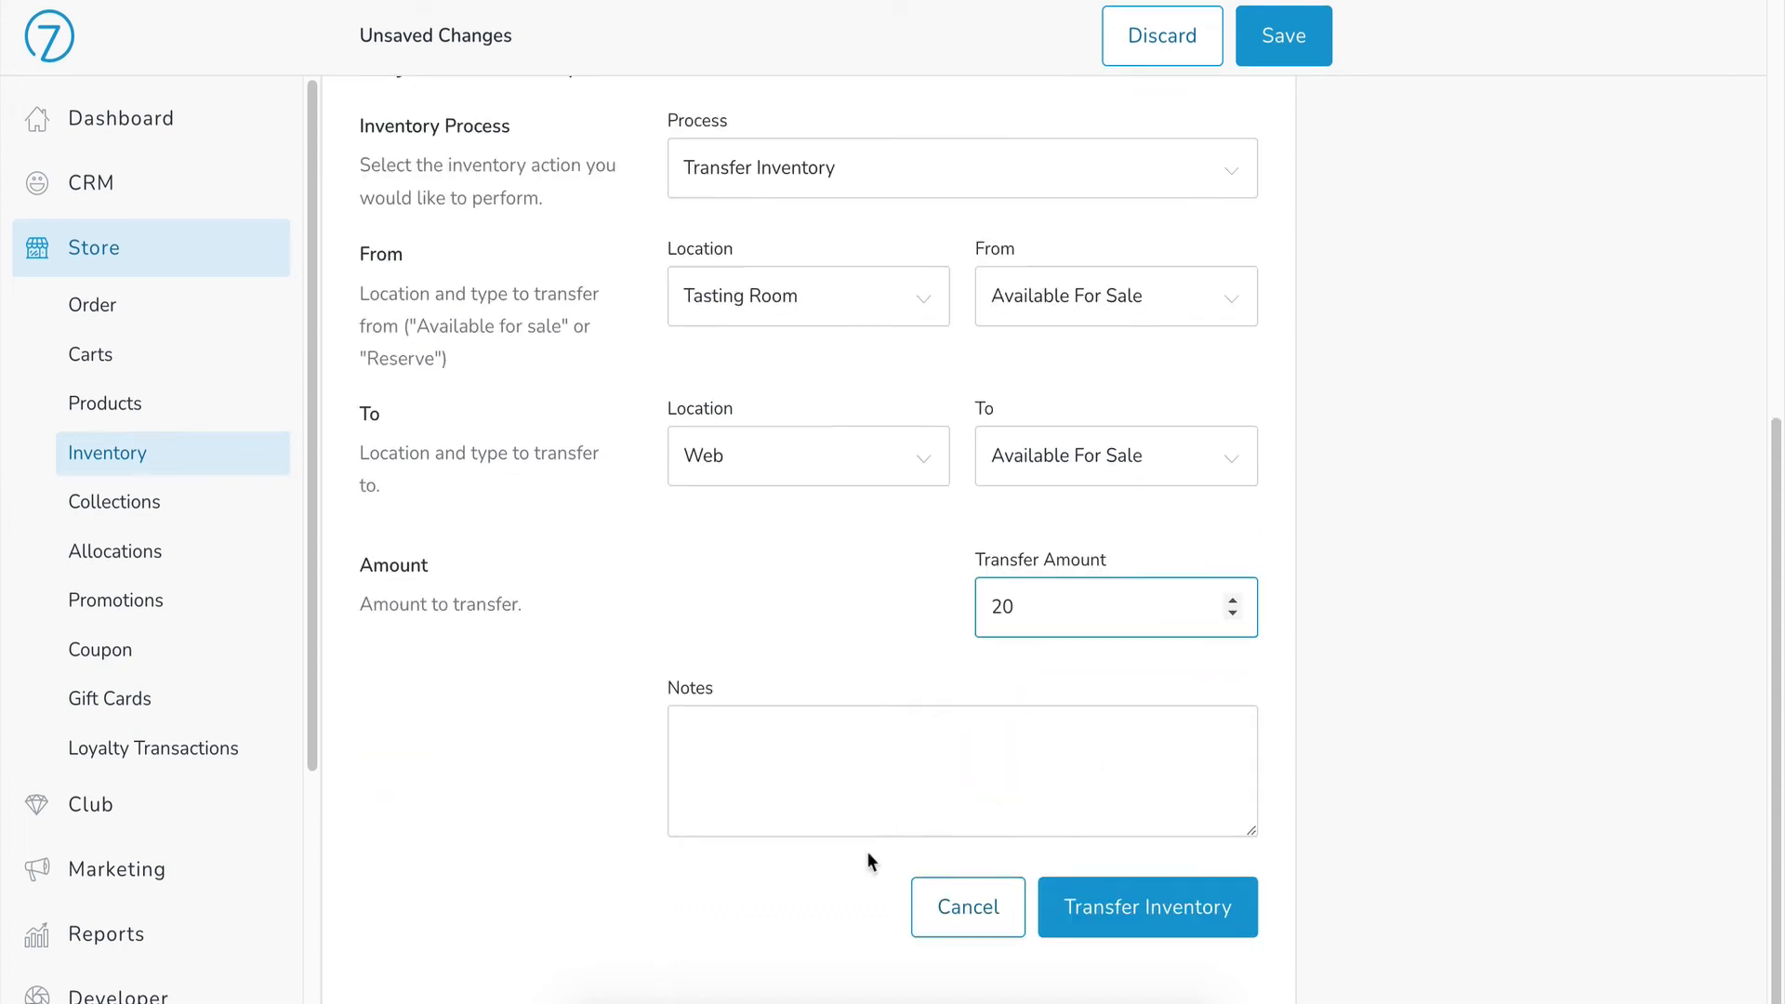
{"action": "left_click", "coordinate": [1130, 911]}
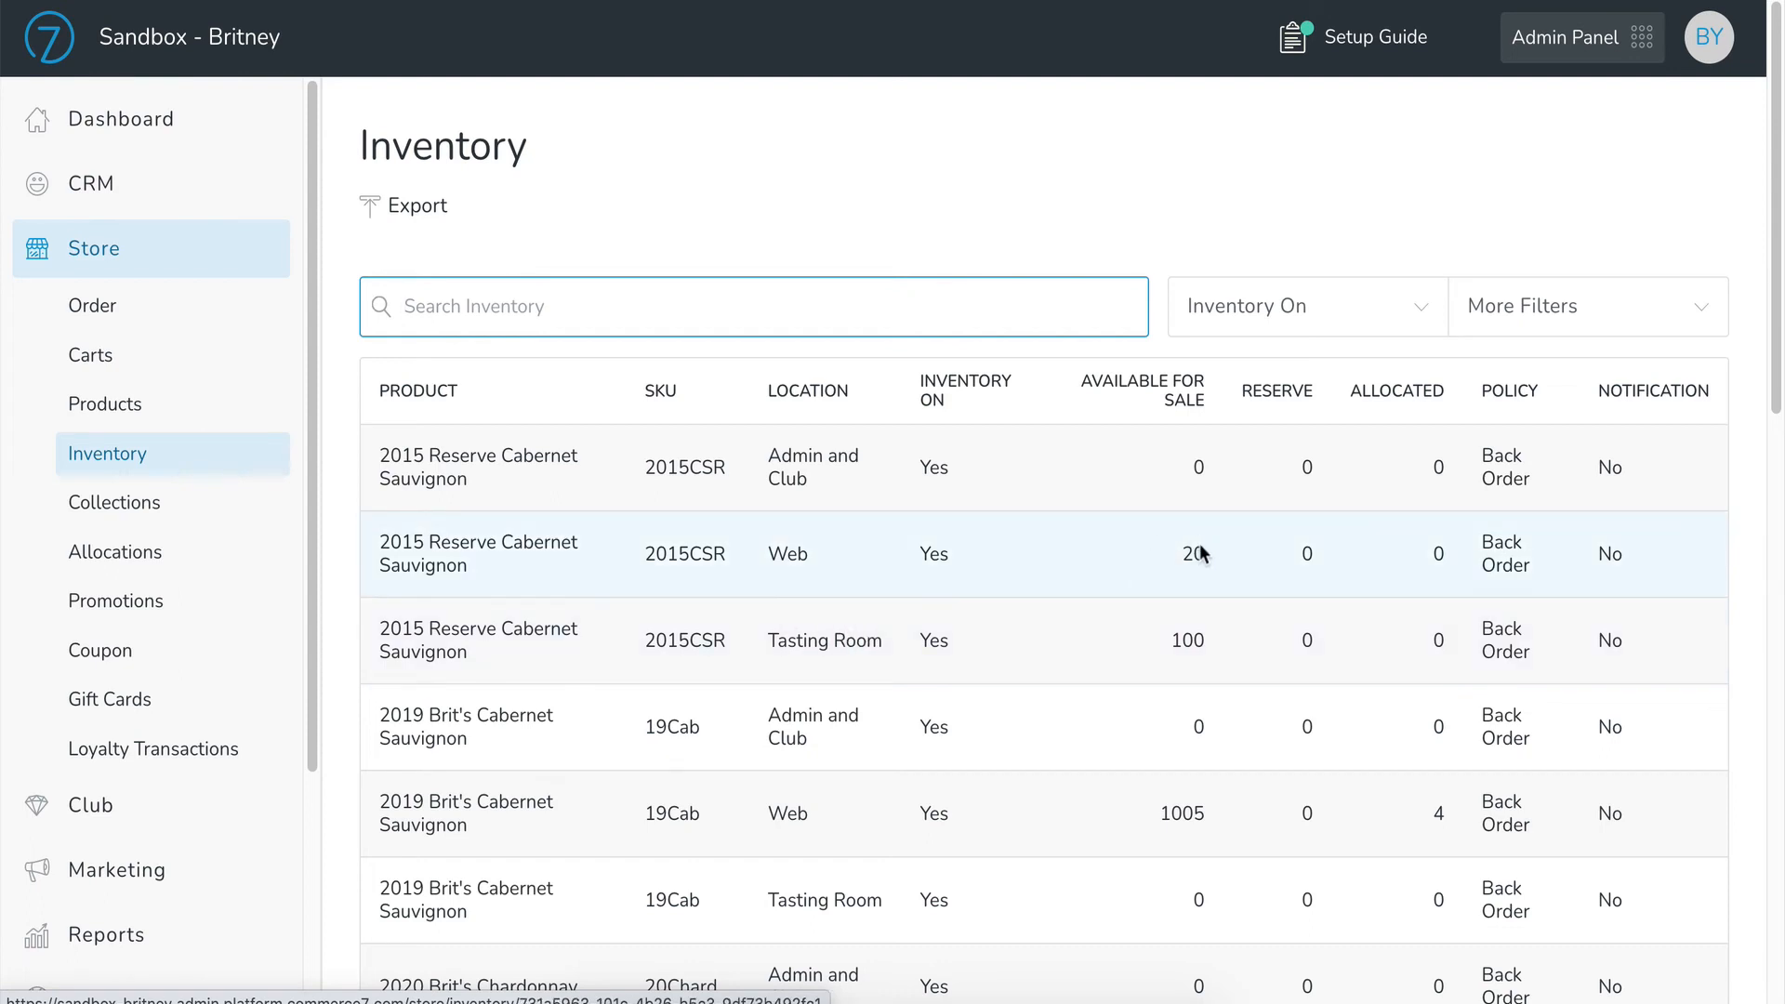
Step: Open the 2015 Reserve Cabernet Sauvignon Tasting Room inventory record and select the Turn Inventory Off process
{"action": "left_click", "coordinate": [803, 567]}
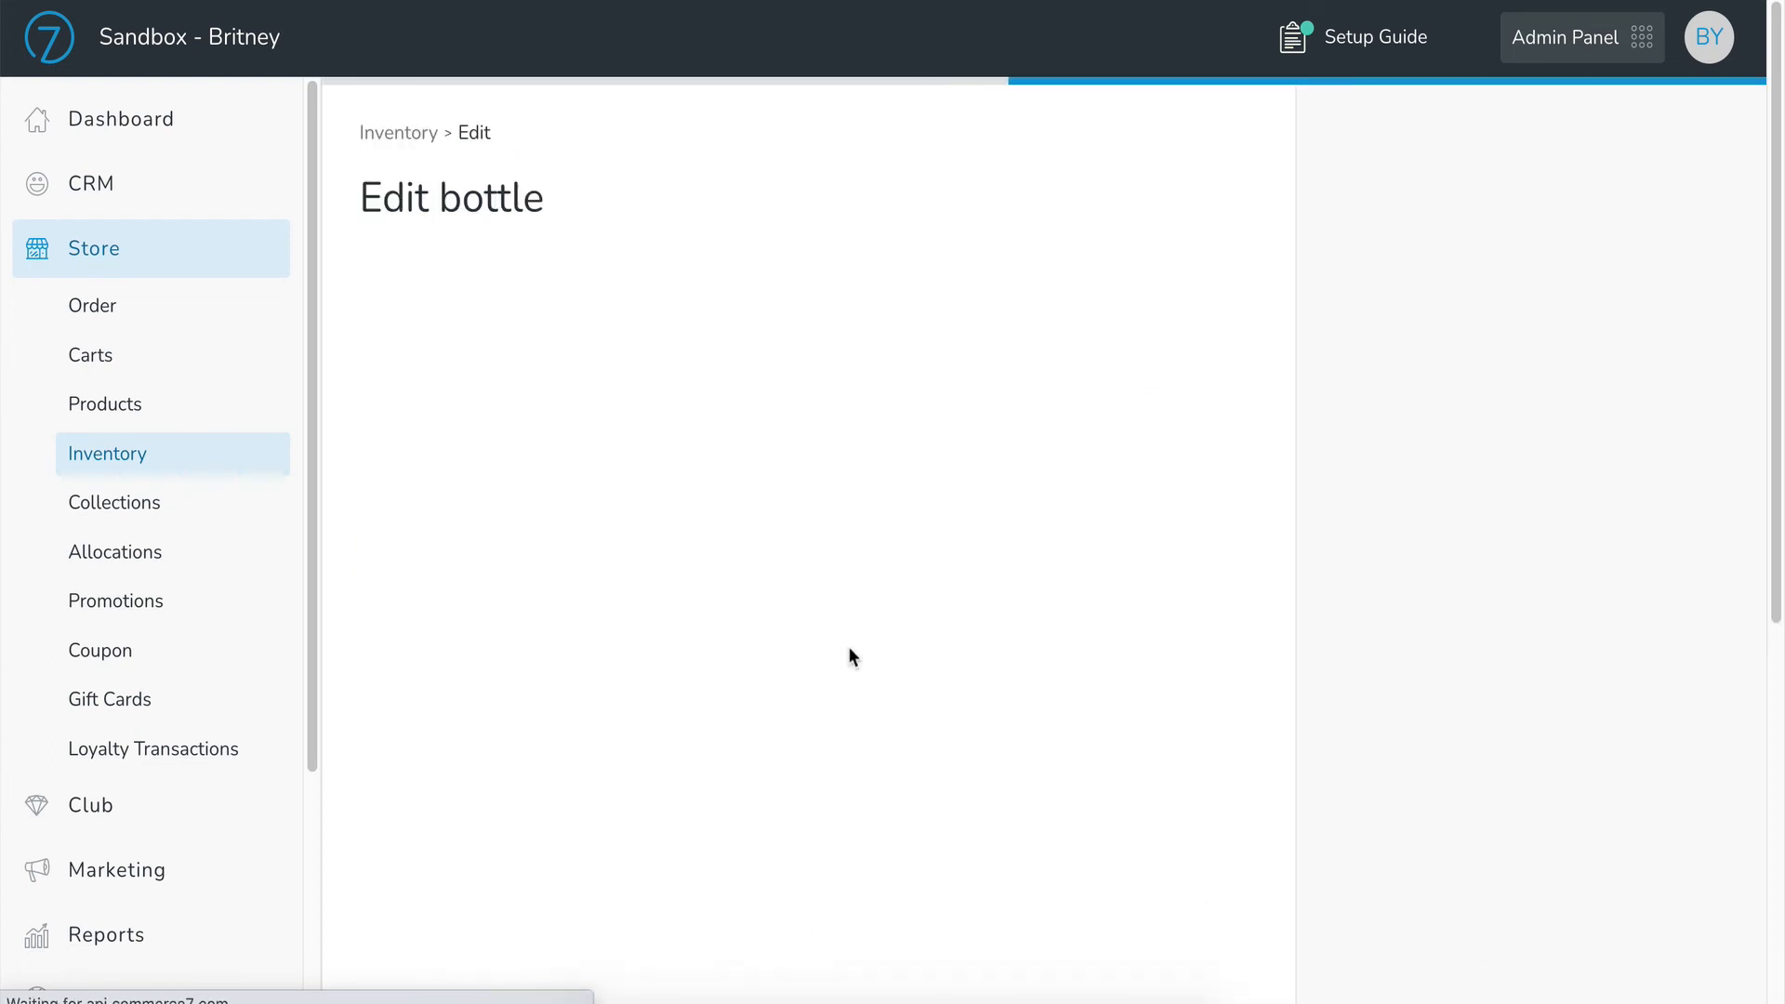
{"action": "scroll", "coordinate": [968, 621], "scroll_direction": "down", "scroll_amount": 3}
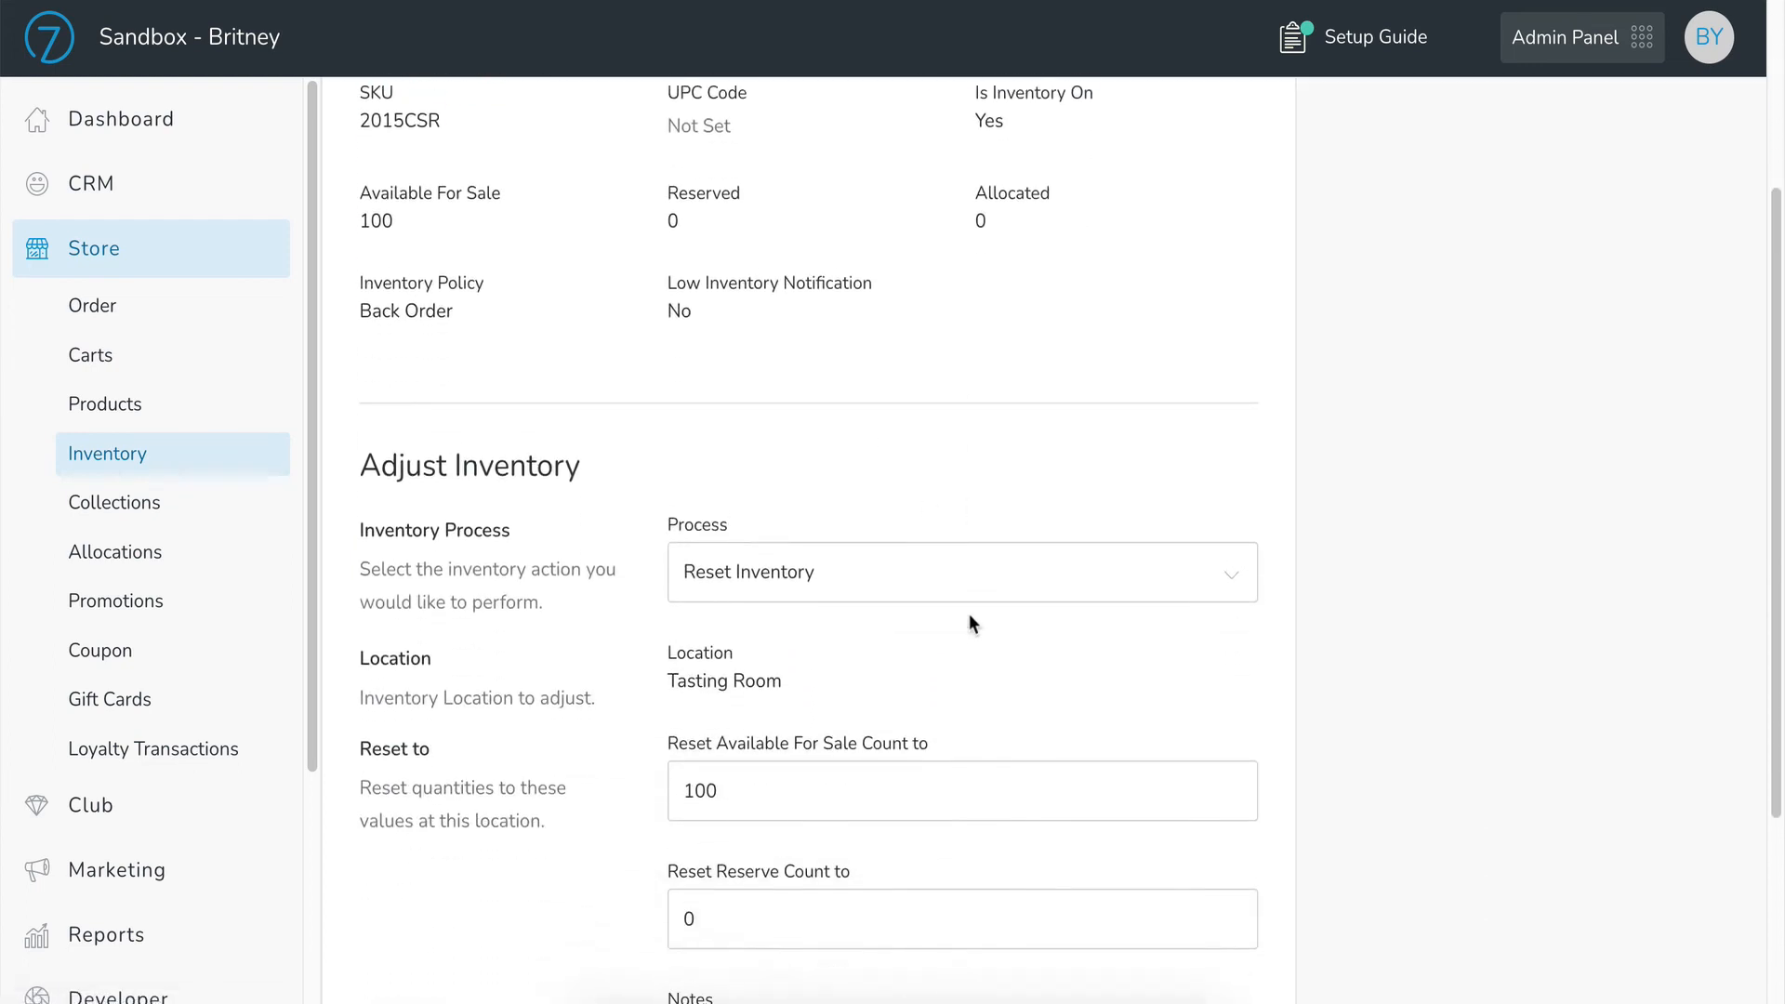
{"action": "left_click", "coordinate": [950, 558]}
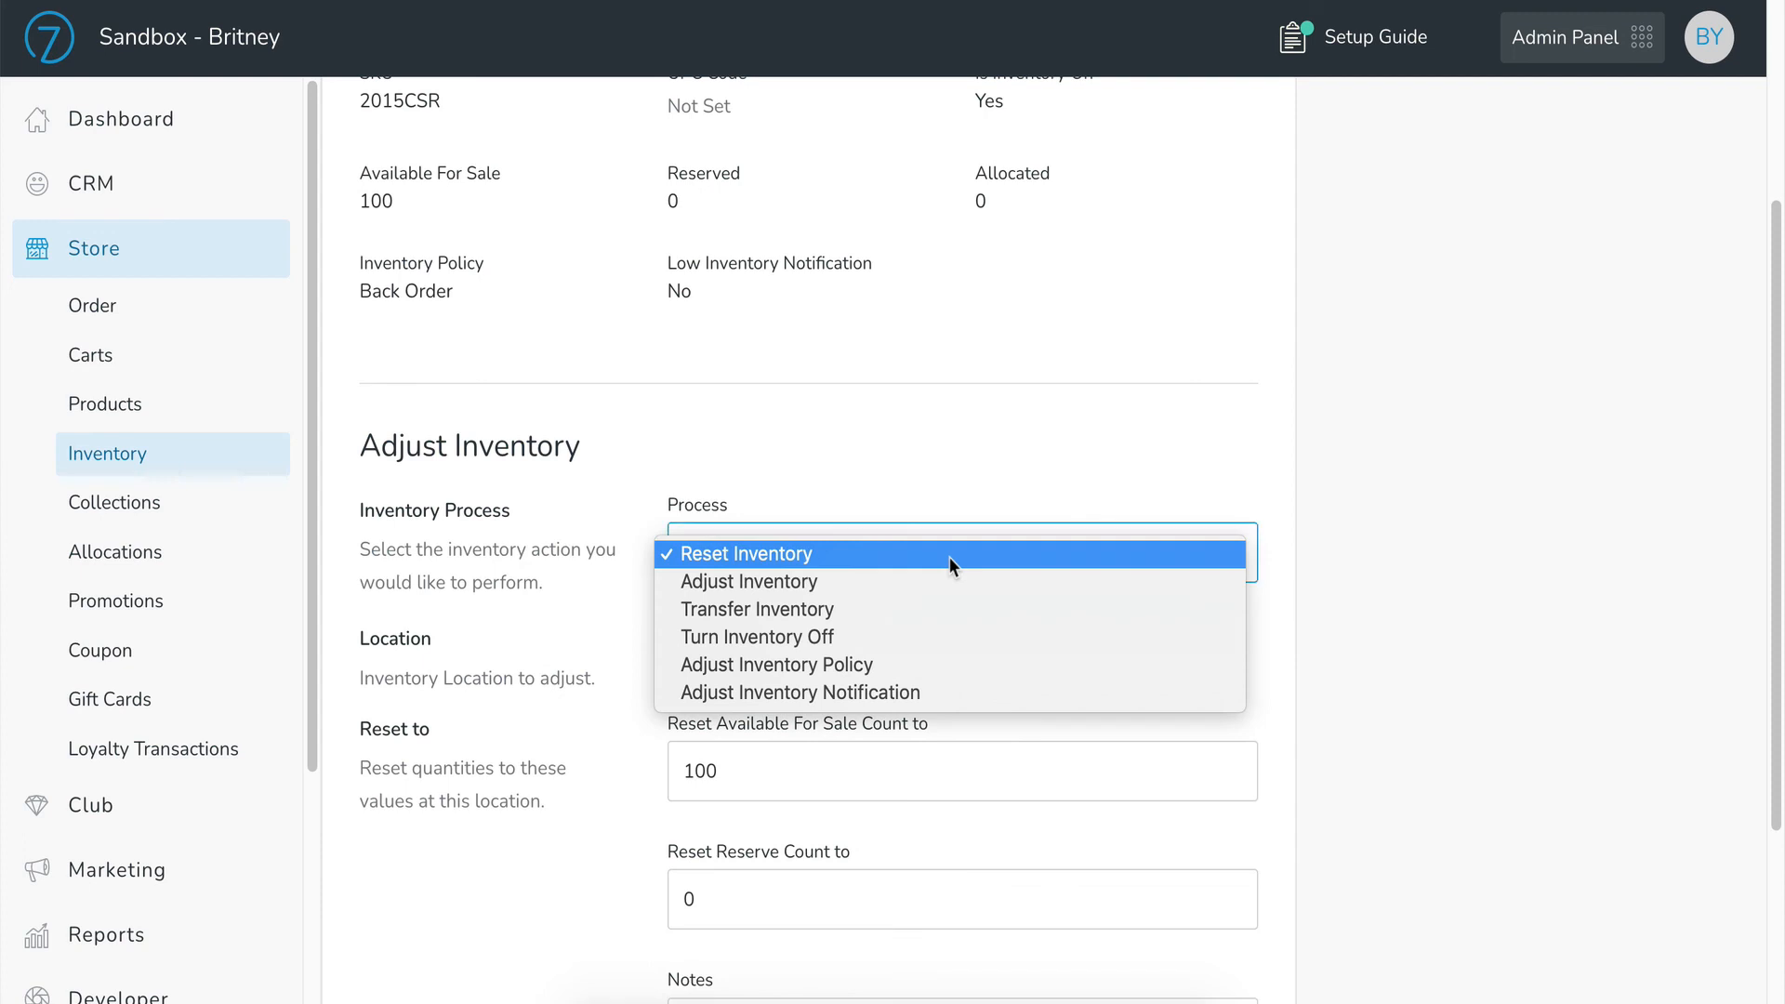
{"action": "left_click", "coordinate": [927, 636]}
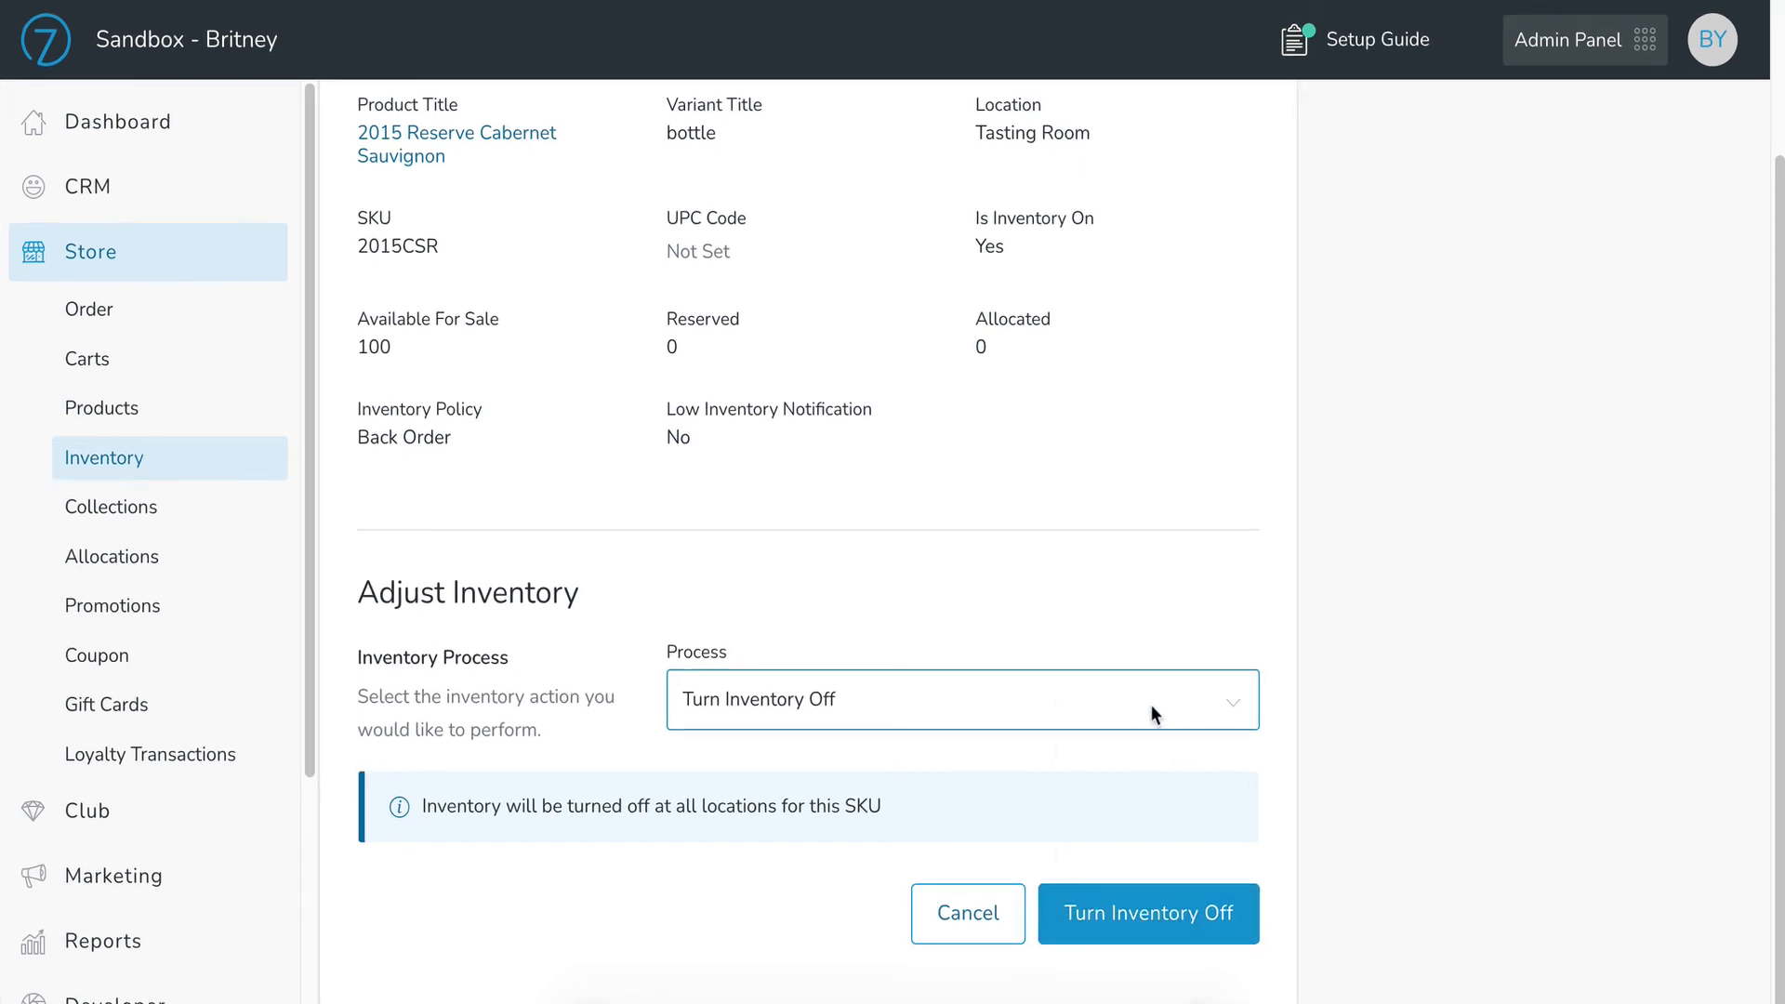
Step: Switch the process to Adjust Inventory Policy and set the inventory policy to Don't Sell
{"action": "left_click", "coordinate": [1151, 708]}
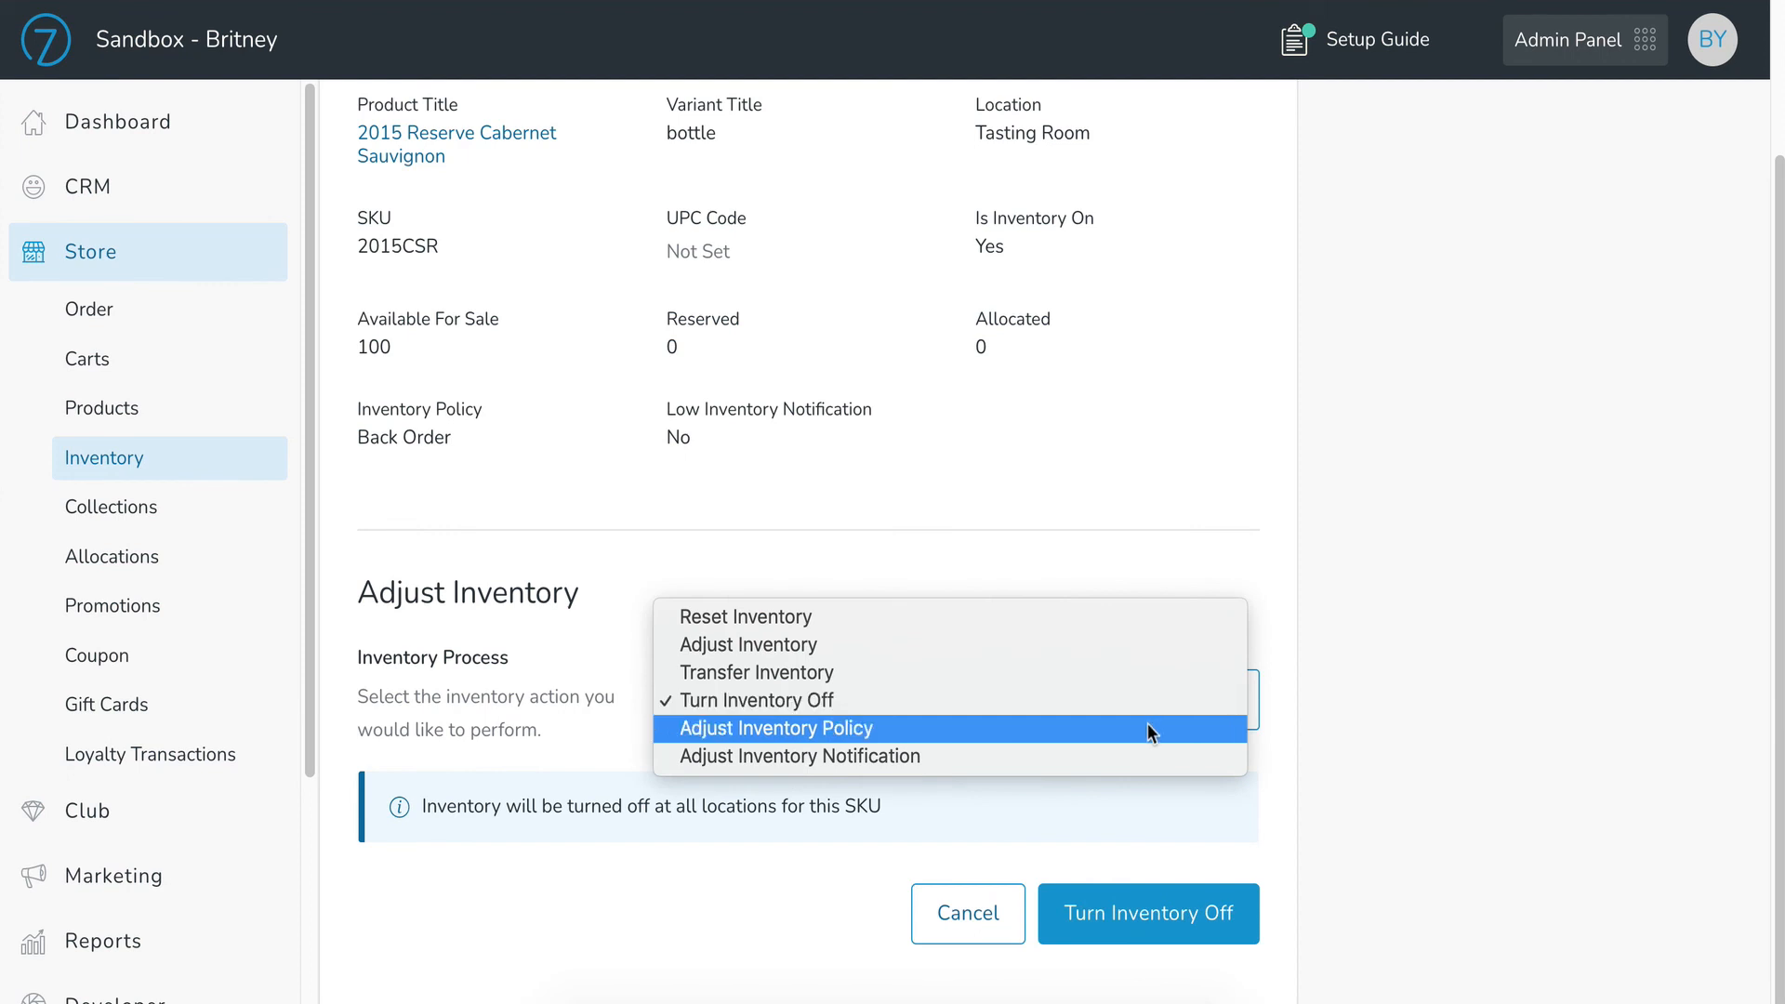
{"action": "left_click", "coordinate": [1147, 724]}
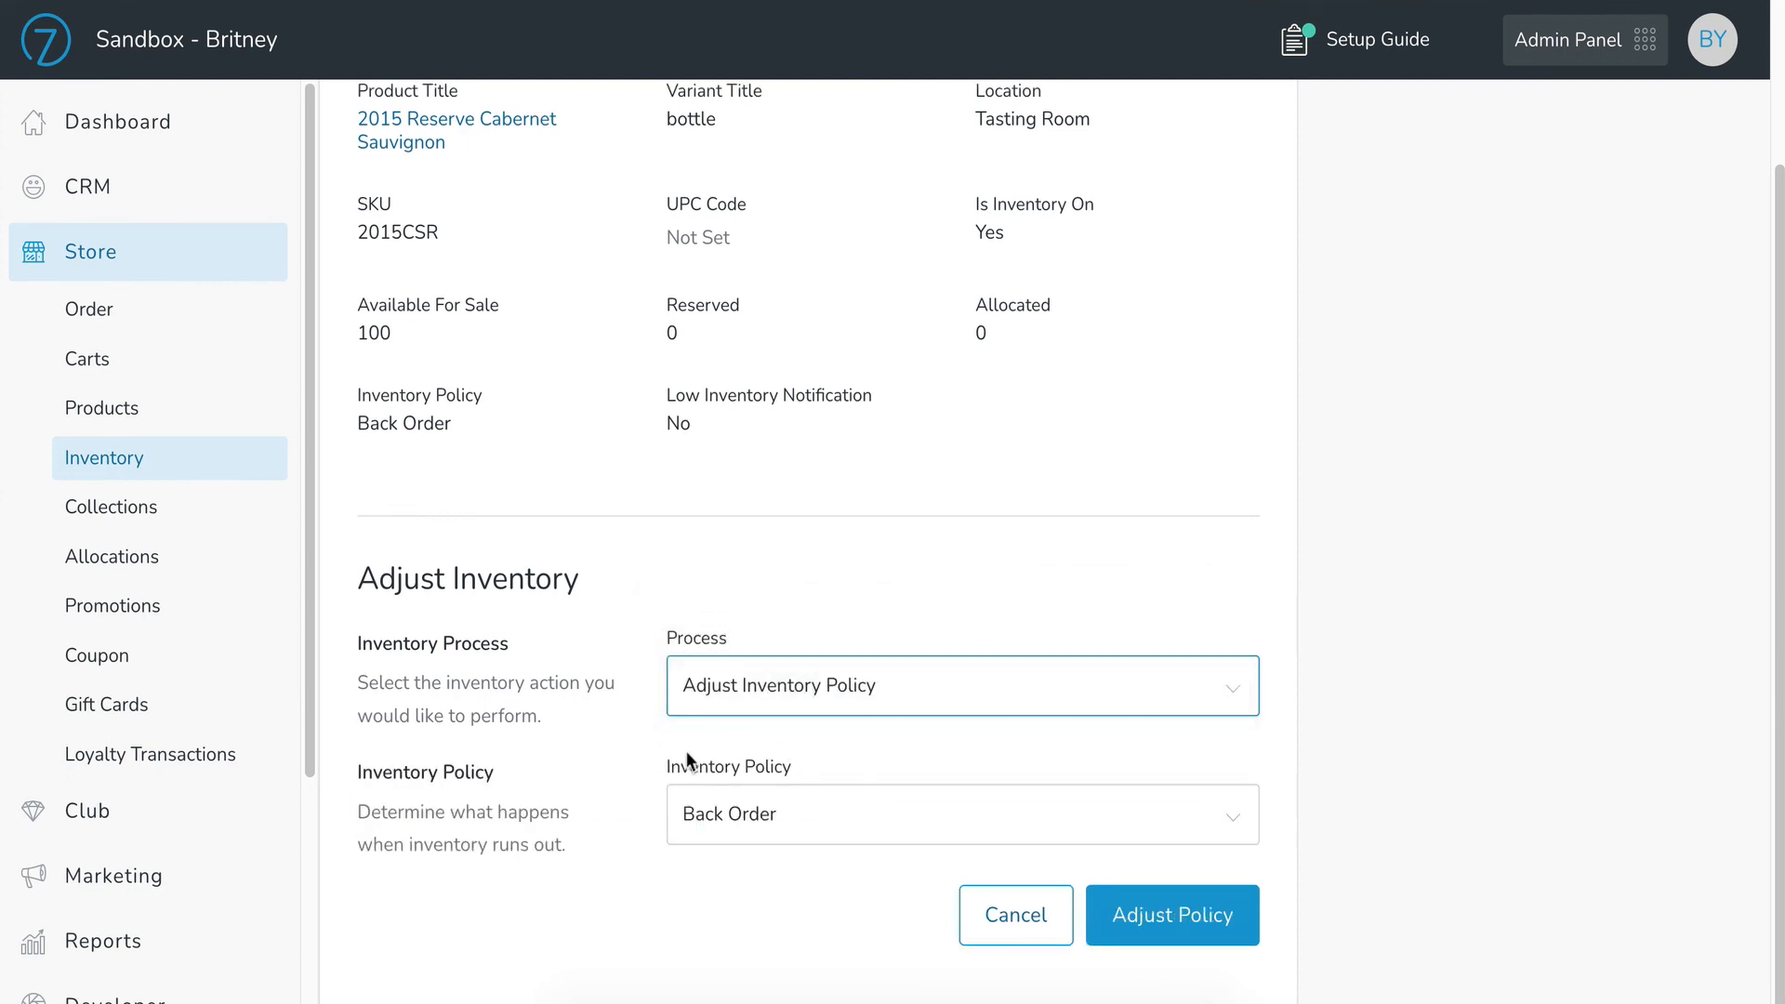
{"action": "left_click", "coordinate": [792, 821]}
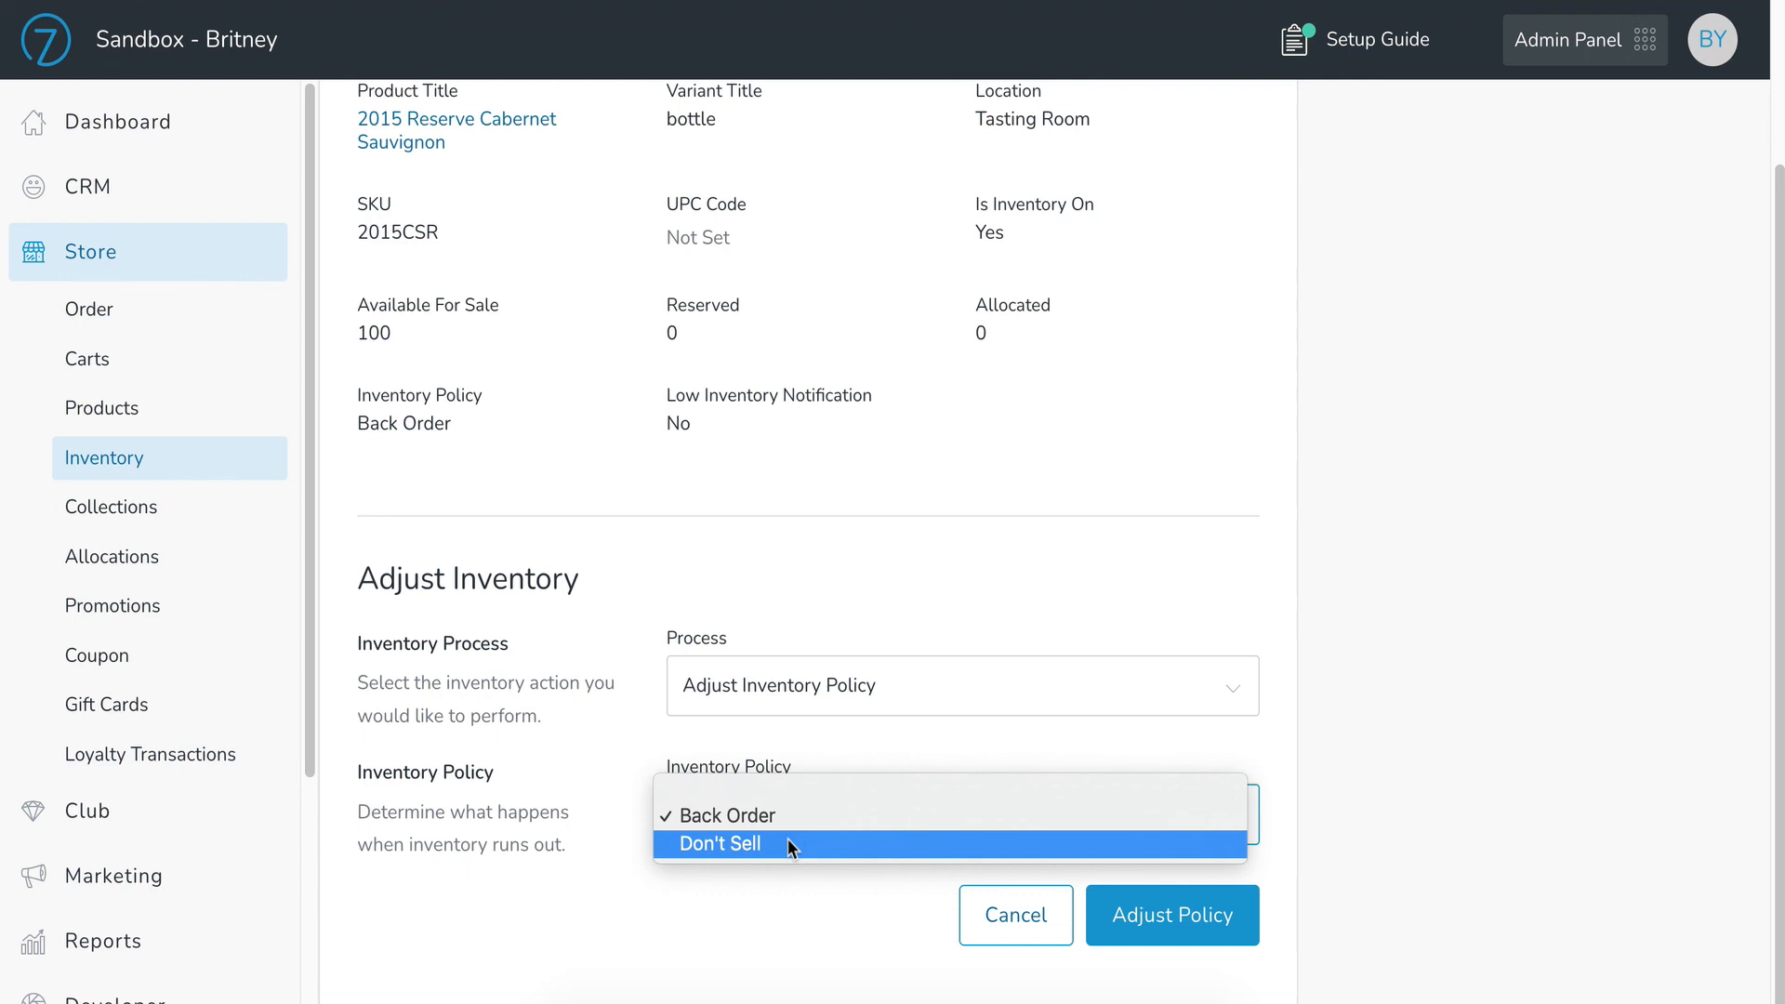
{"action": "left_click", "coordinate": [721, 843]}
Step: Switch the process to Adjust Inventory Notification and turn Inventory Notification On
{"action": "left_click", "coordinate": [824, 685]}
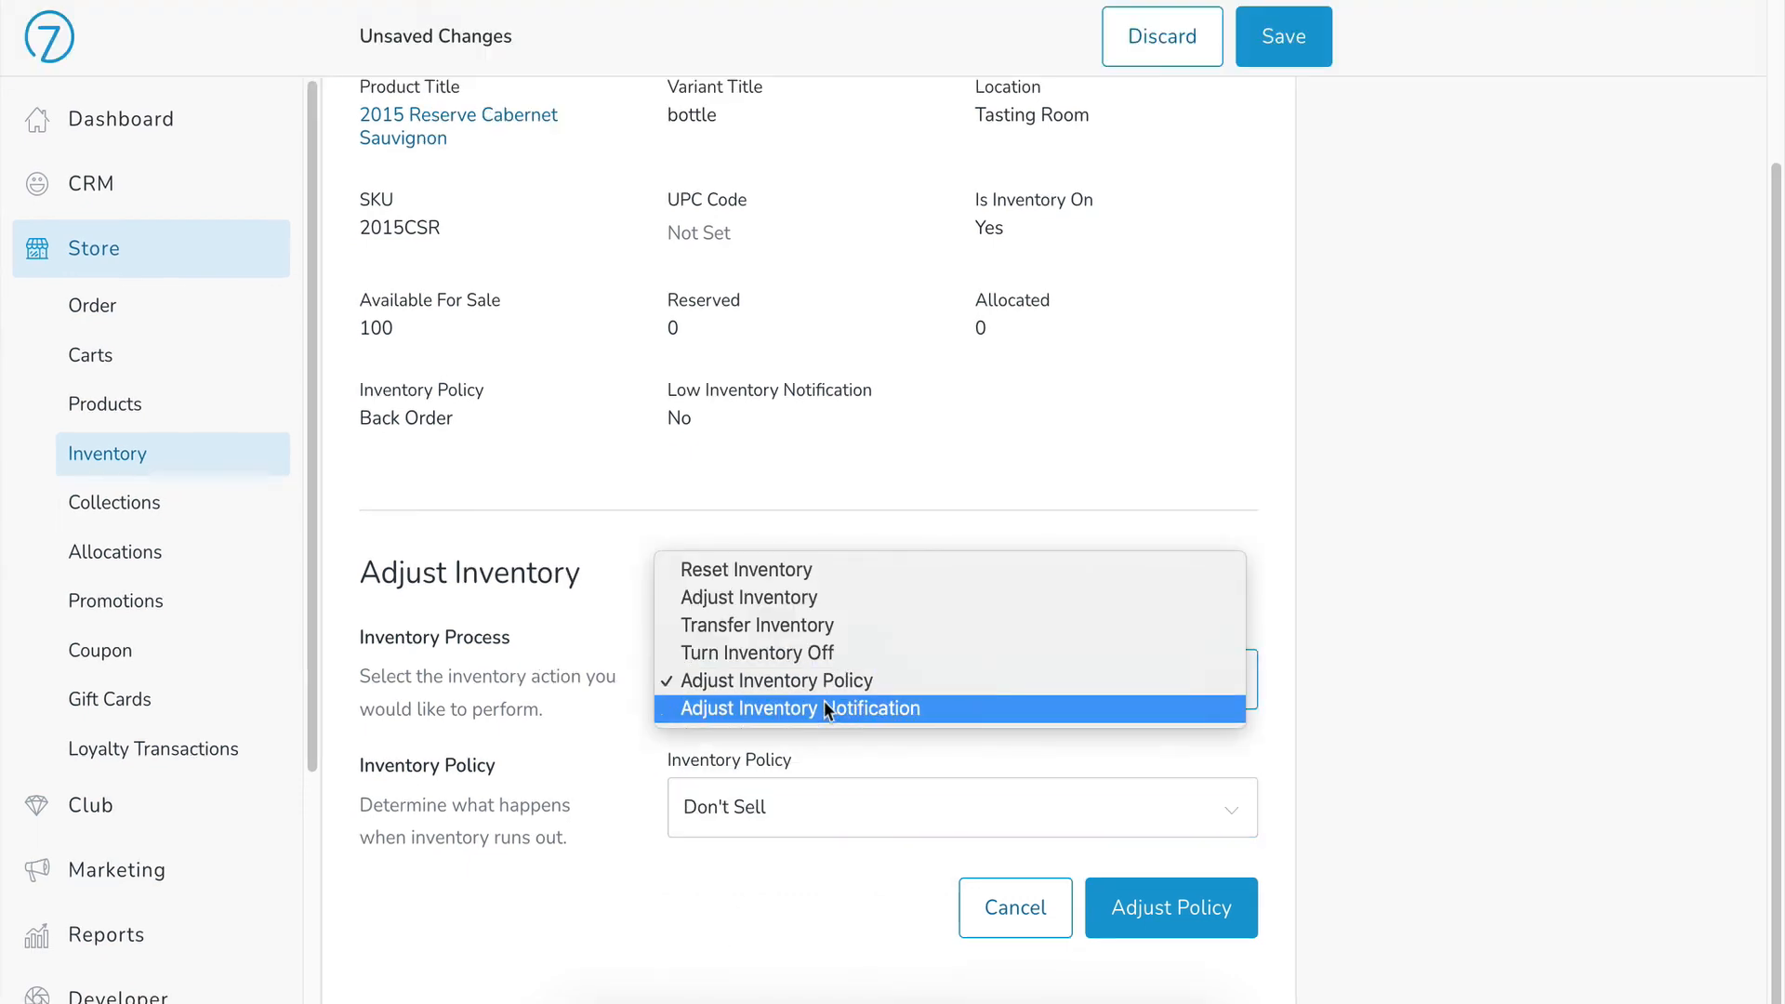
{"action": "left_click", "coordinate": [825, 706]}
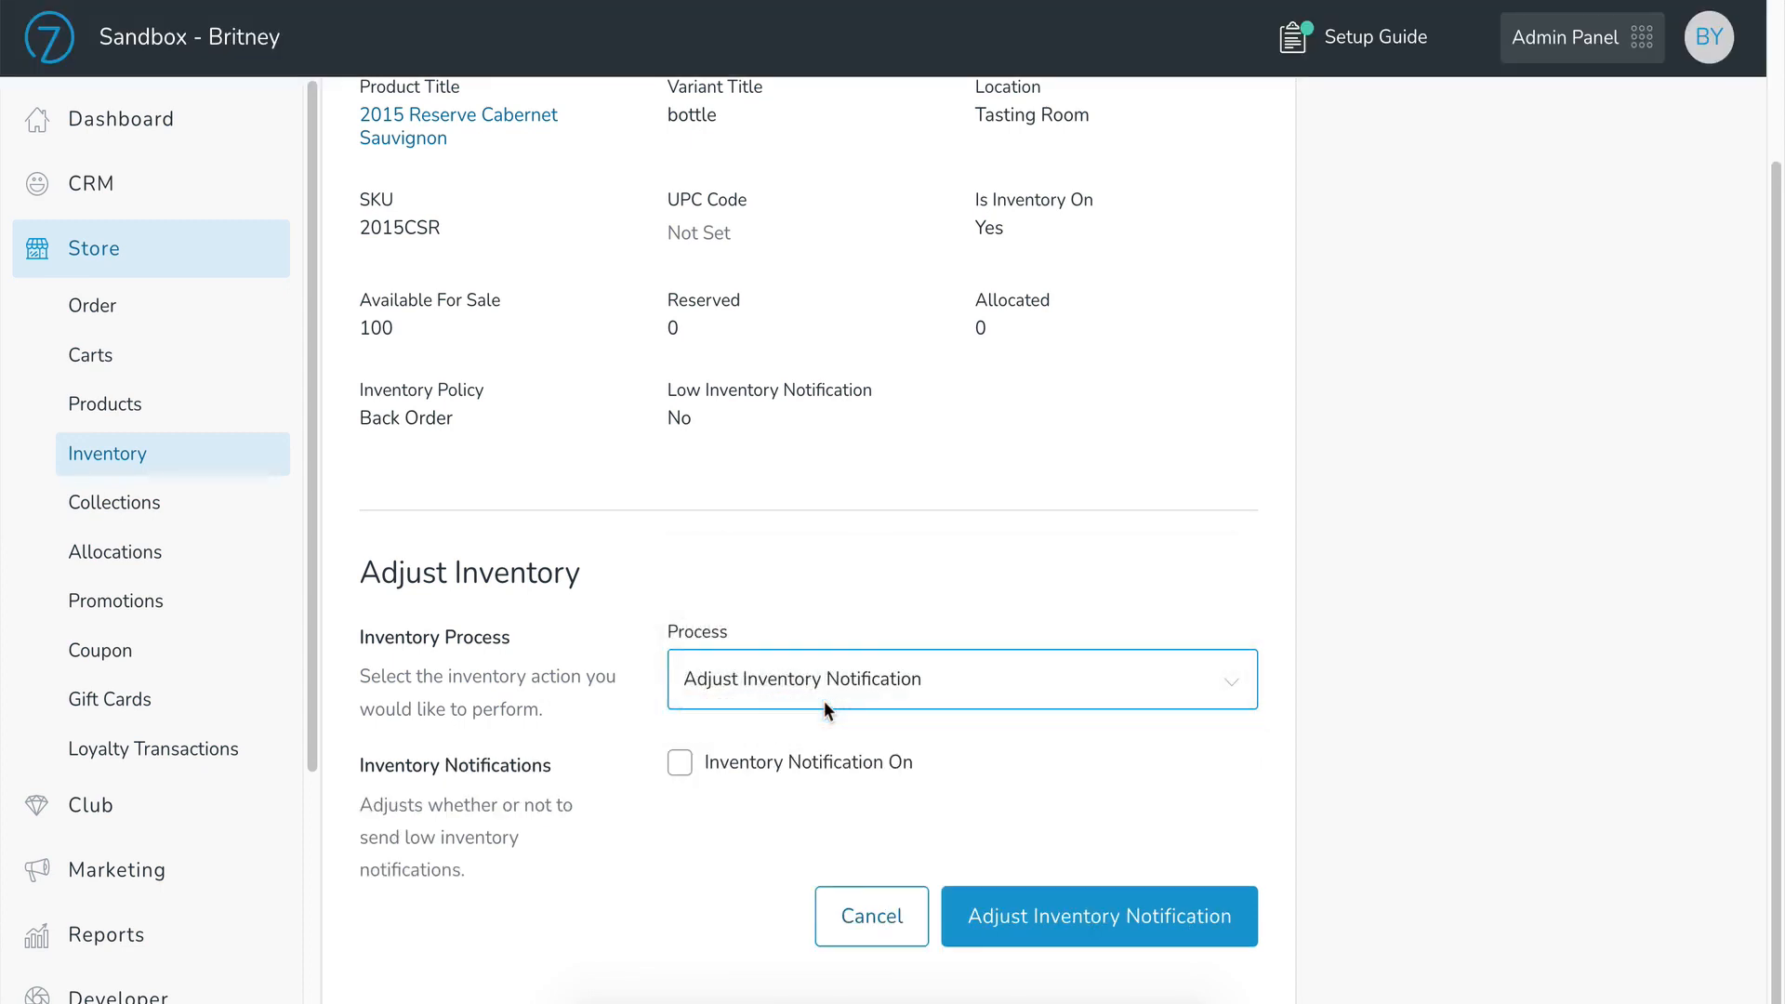
{"action": "left_click", "coordinate": [681, 764]}
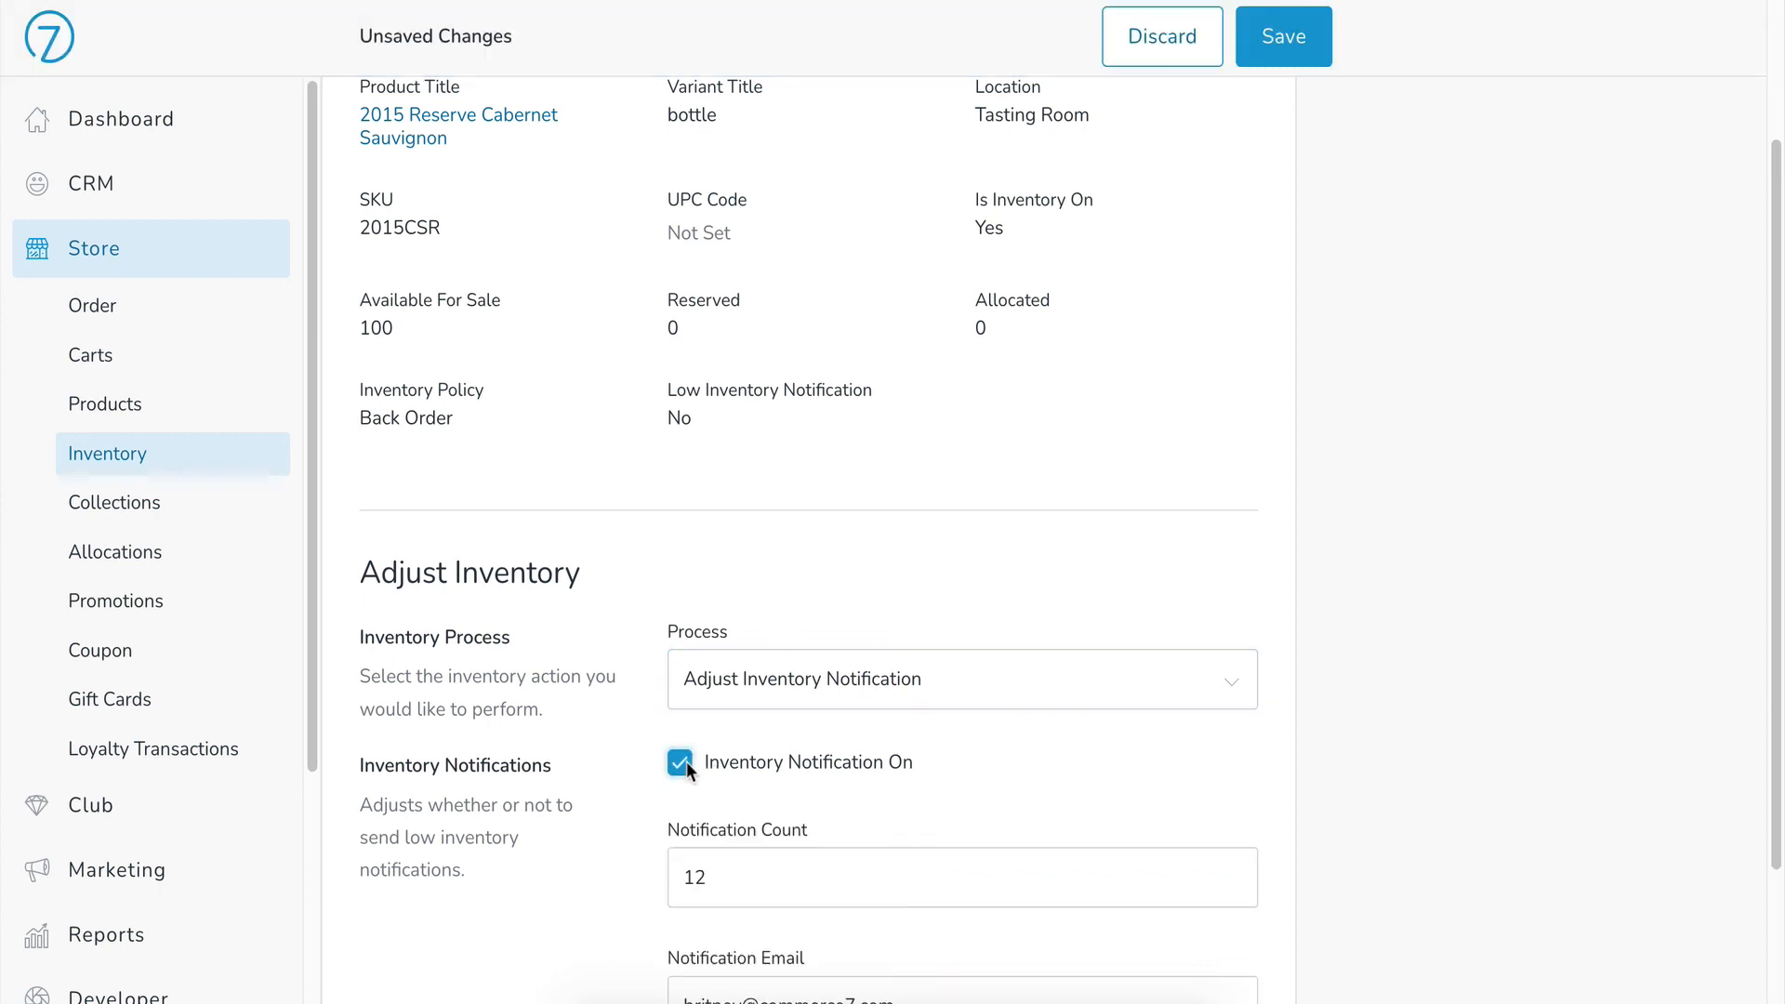
{"action": "scroll", "coordinate": [930, 779], "scroll_direction": "down", "scroll_amount": 2}
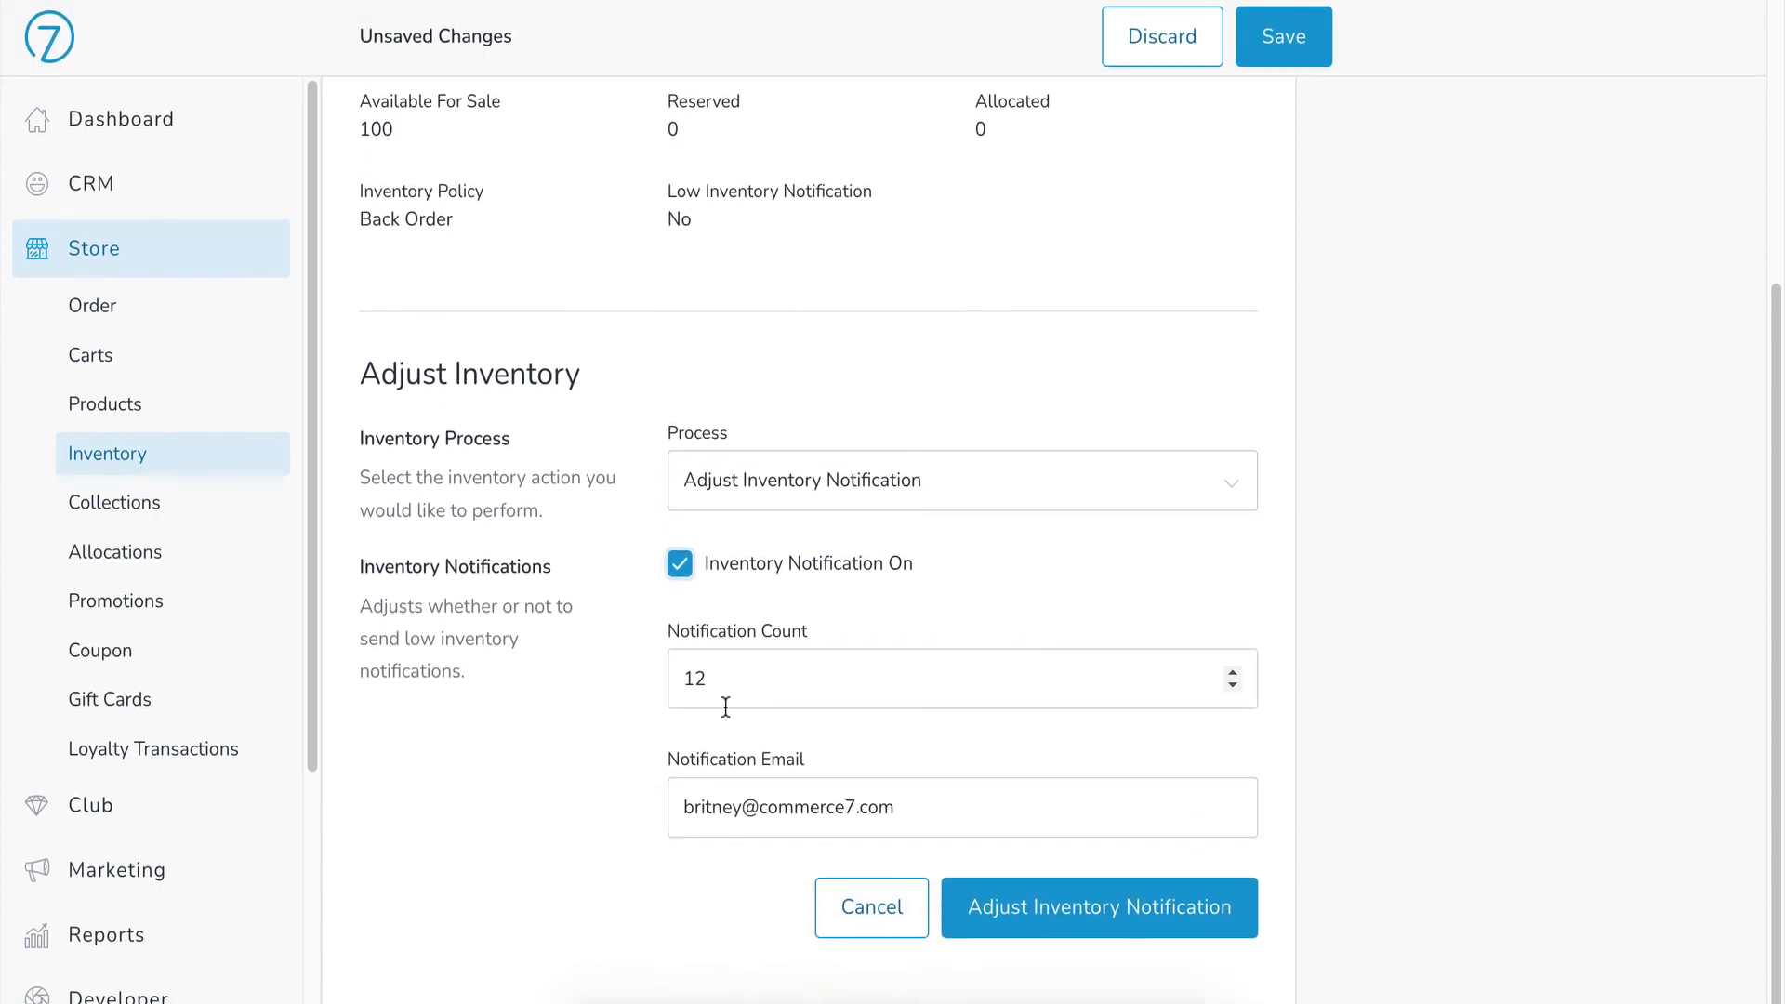